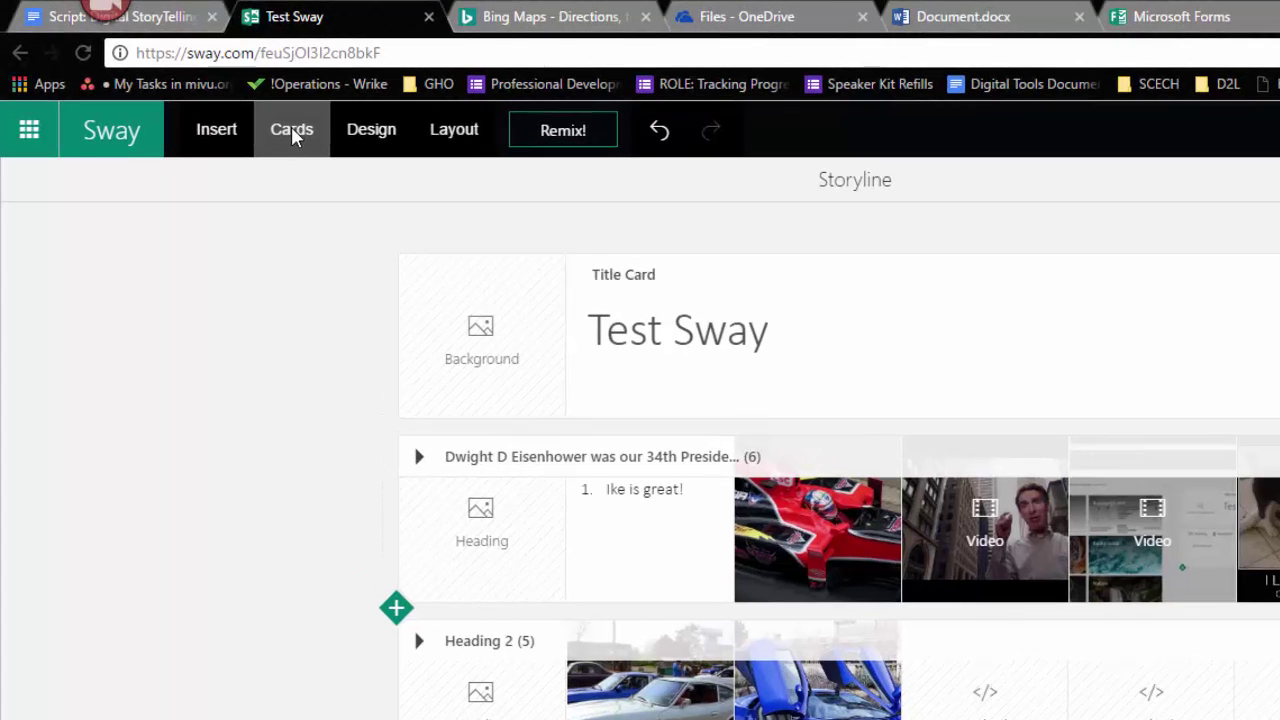
# Drag an Embed card from Cards into the storyline above the Dwight section, ready for code
pyautogui.click(292, 130)
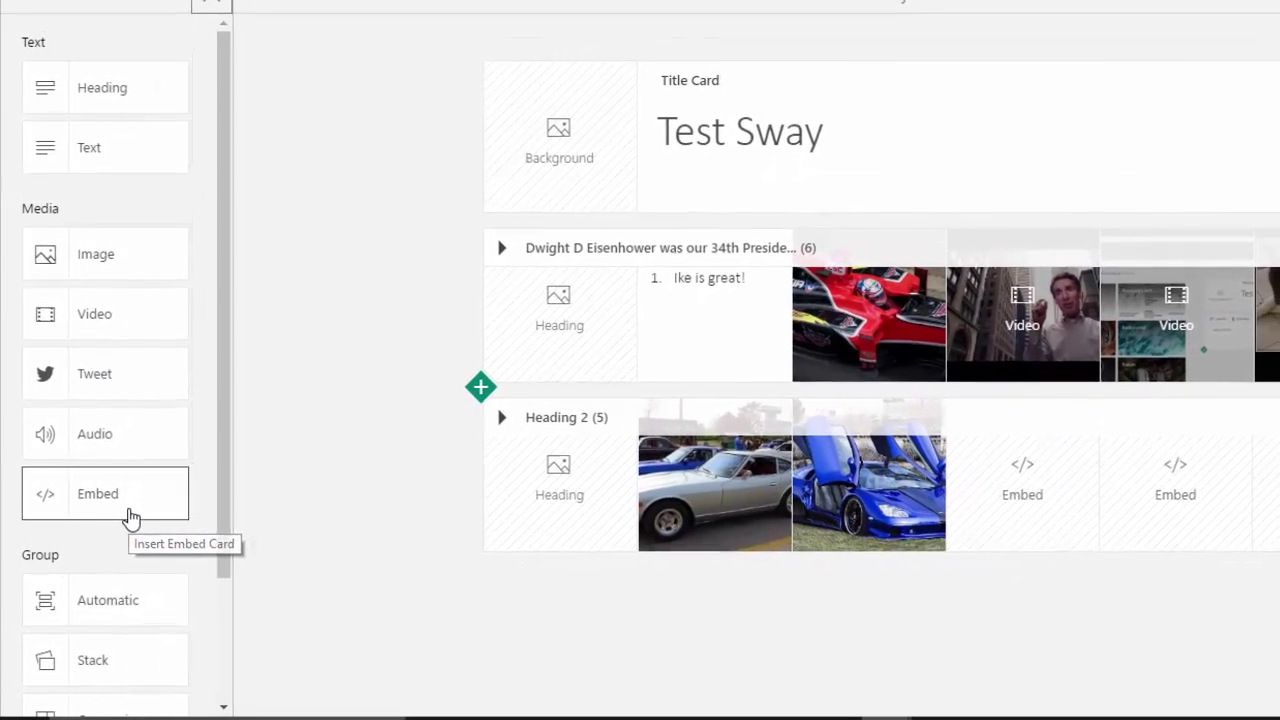
pyautogui.moveTo(127, 527); pyautogui.dragTo(622, 249)
pyautogui.moveTo(564, 293); pyautogui.dragTo(564, 292)
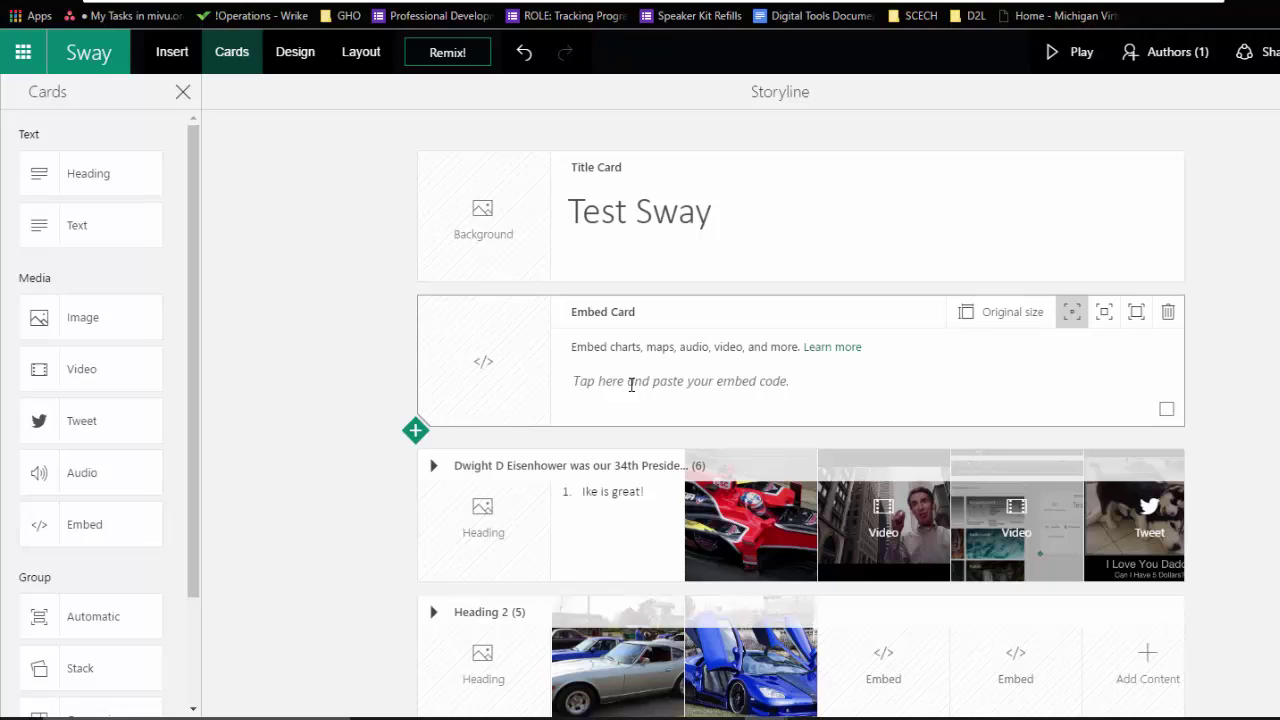
pyautogui.click(631, 385)
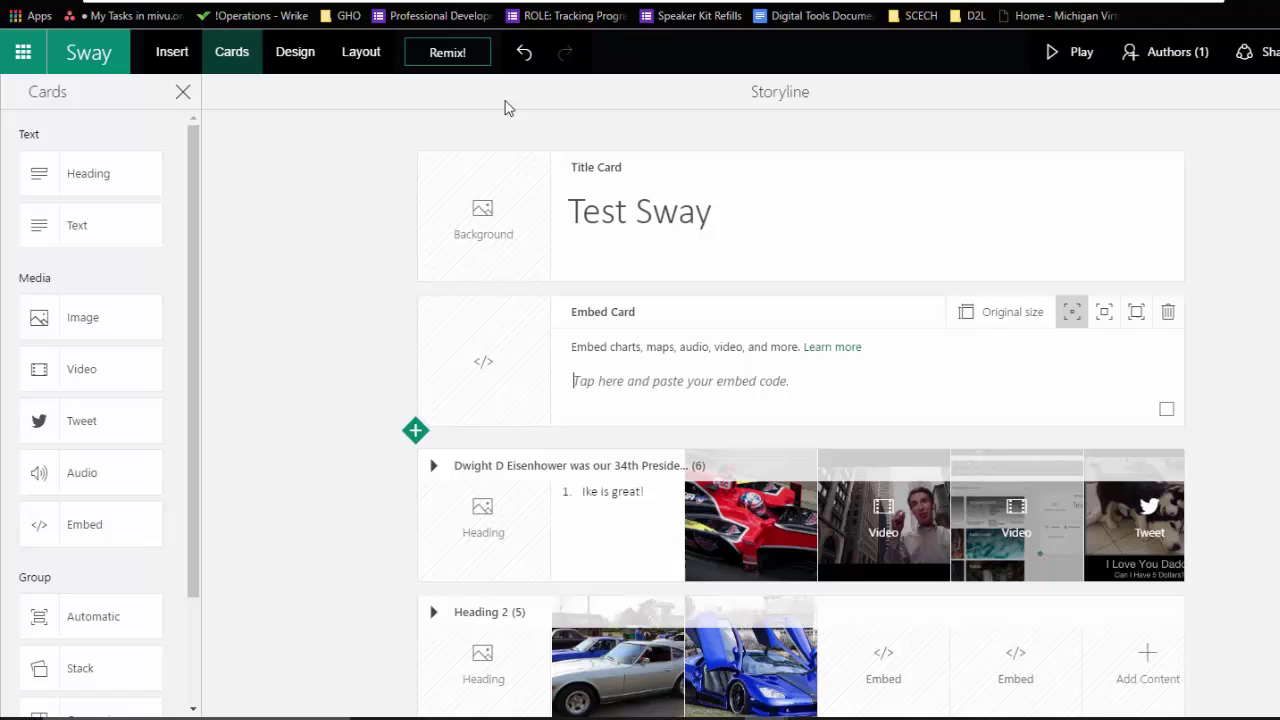
# In Bing Maps, close the Share panel, search 'statu' and select Statue of Liberty
pyautogui.hotkey('ctrl', 'Tab')
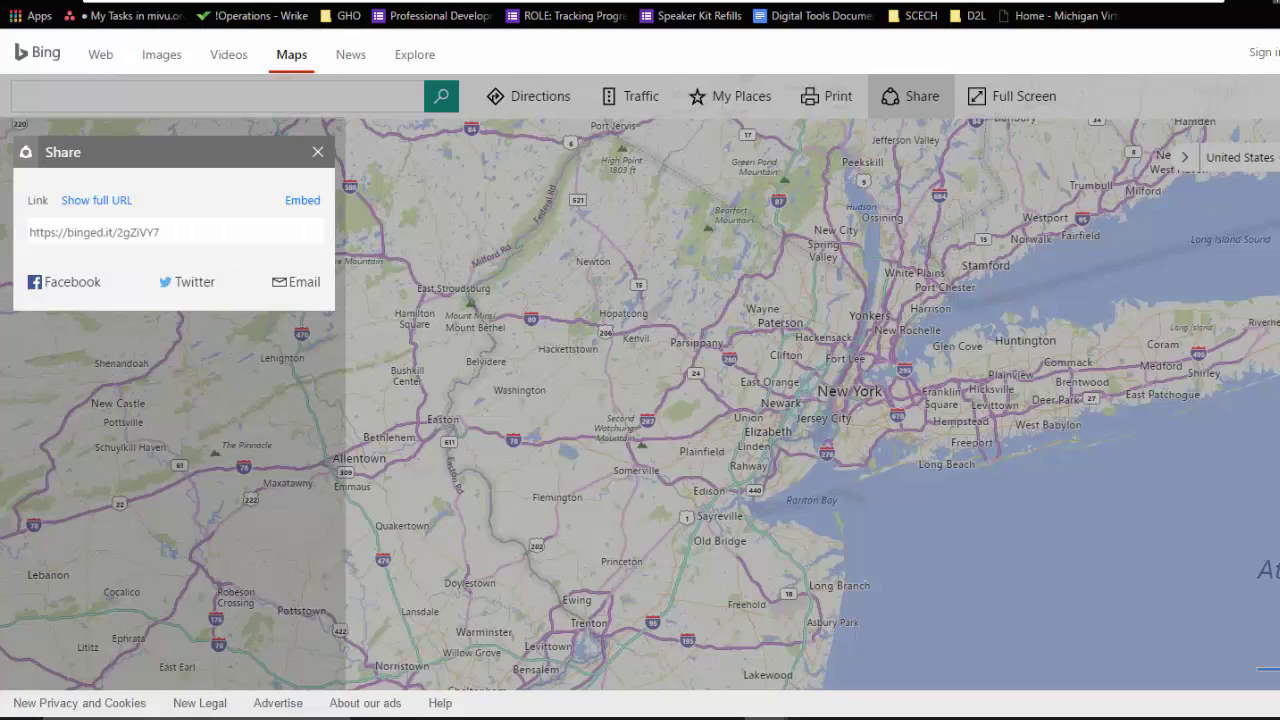
pyautogui.click(318, 152)
pyautogui.click(246, 97)
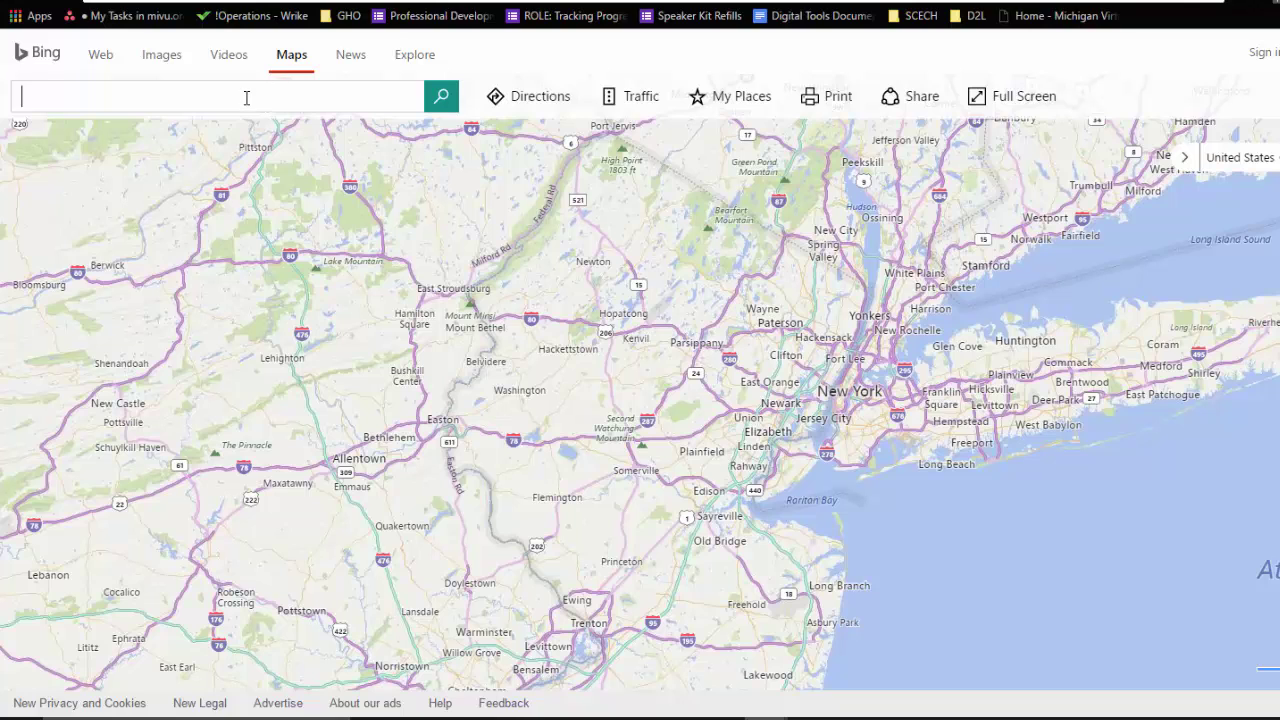
pyautogui.write('sta')
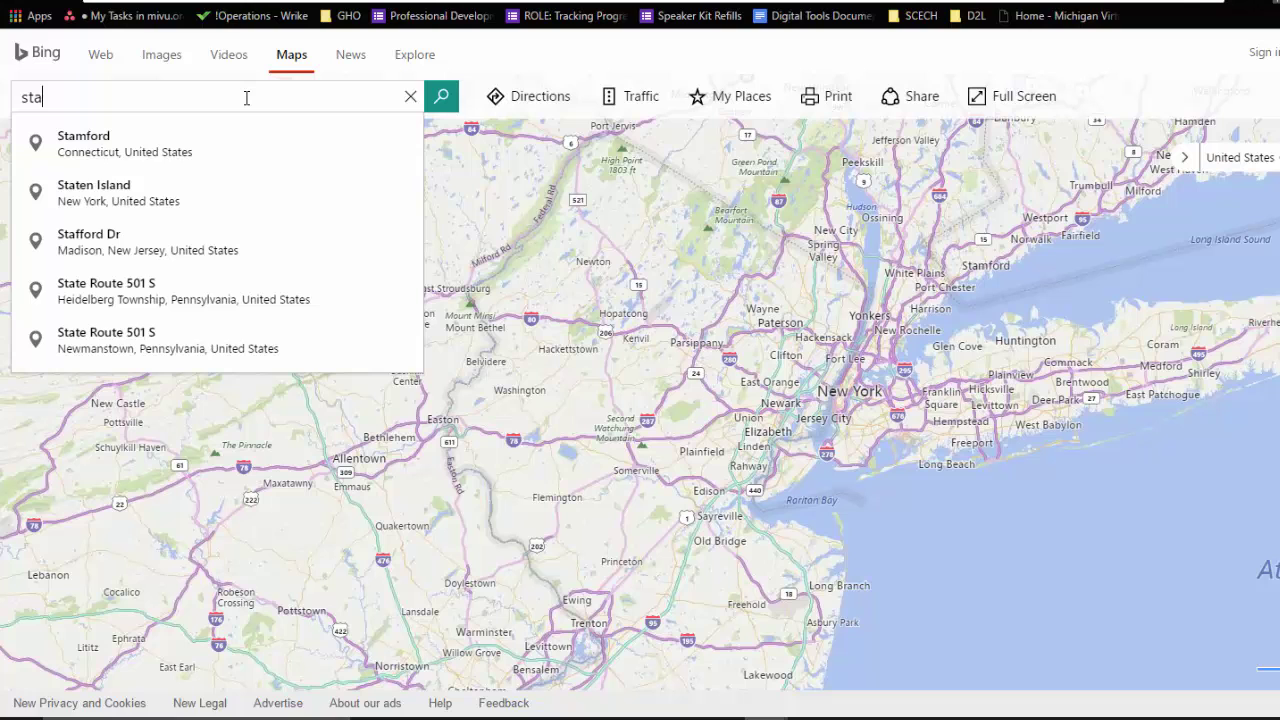
pyautogui.write('tu')
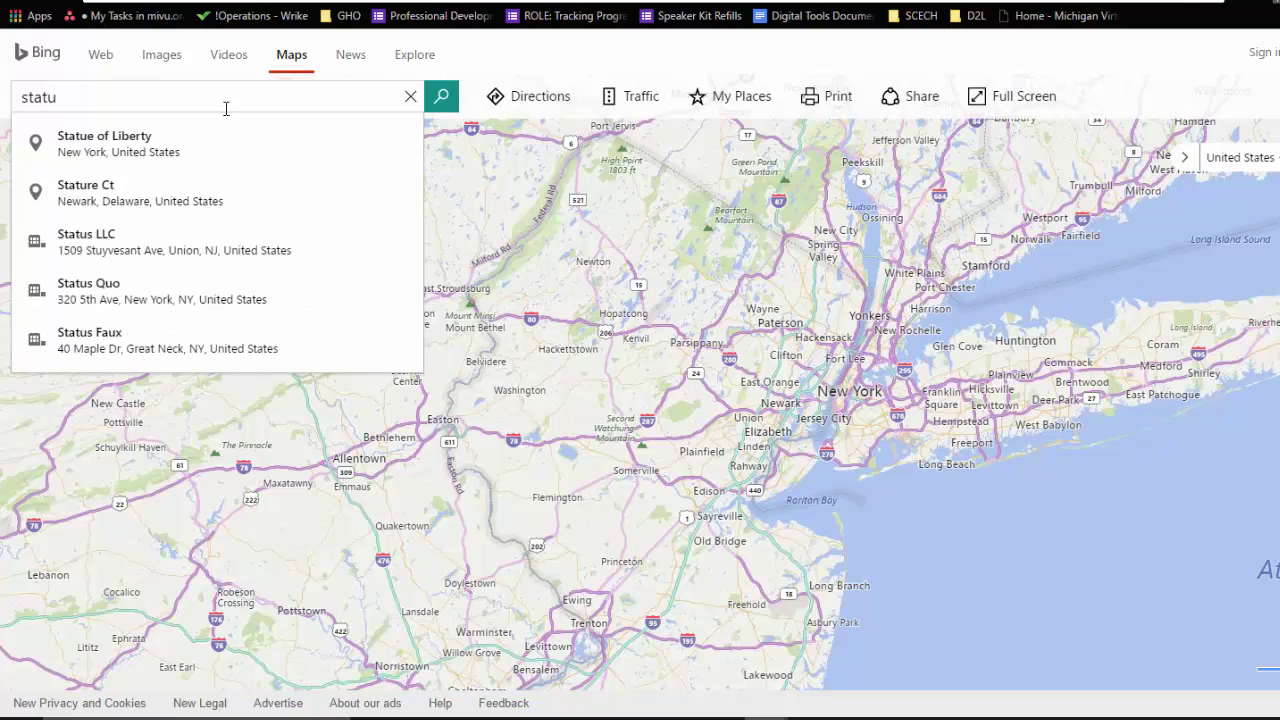
pyautogui.click(151, 137)
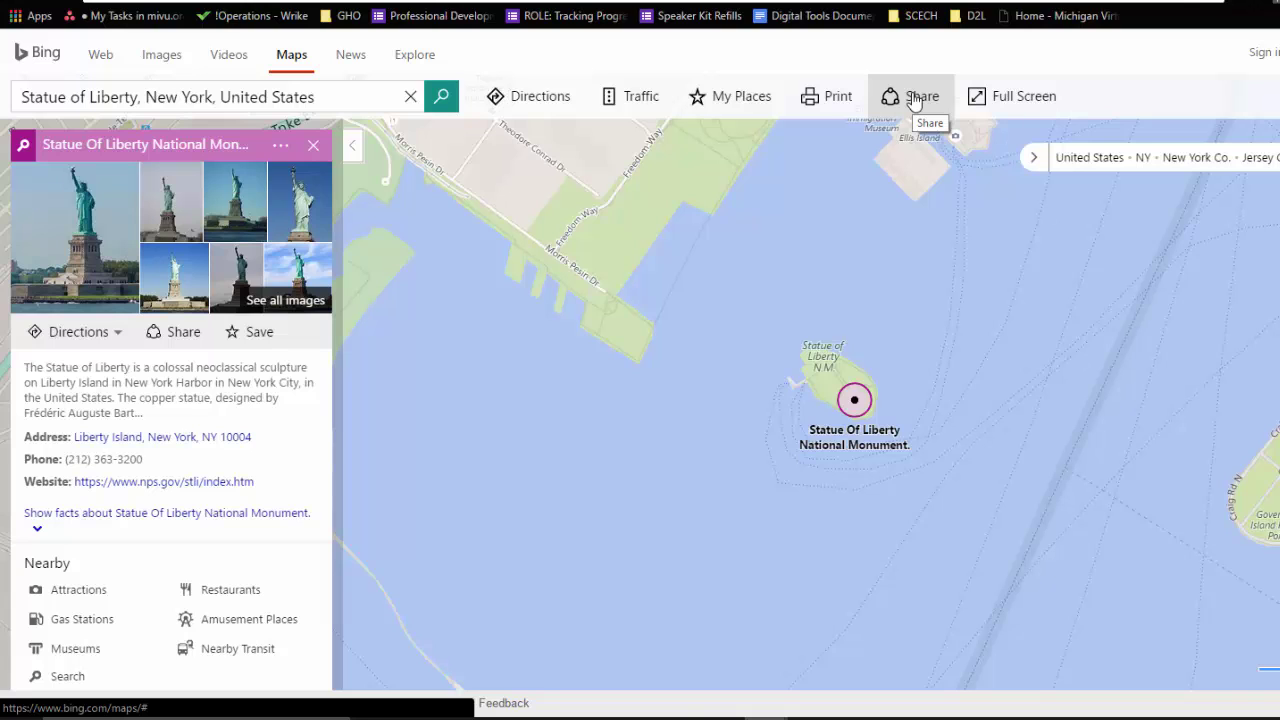
# Open the Share > Embed map options and choose the Large 500x400 size
pyautogui.click(914, 100)
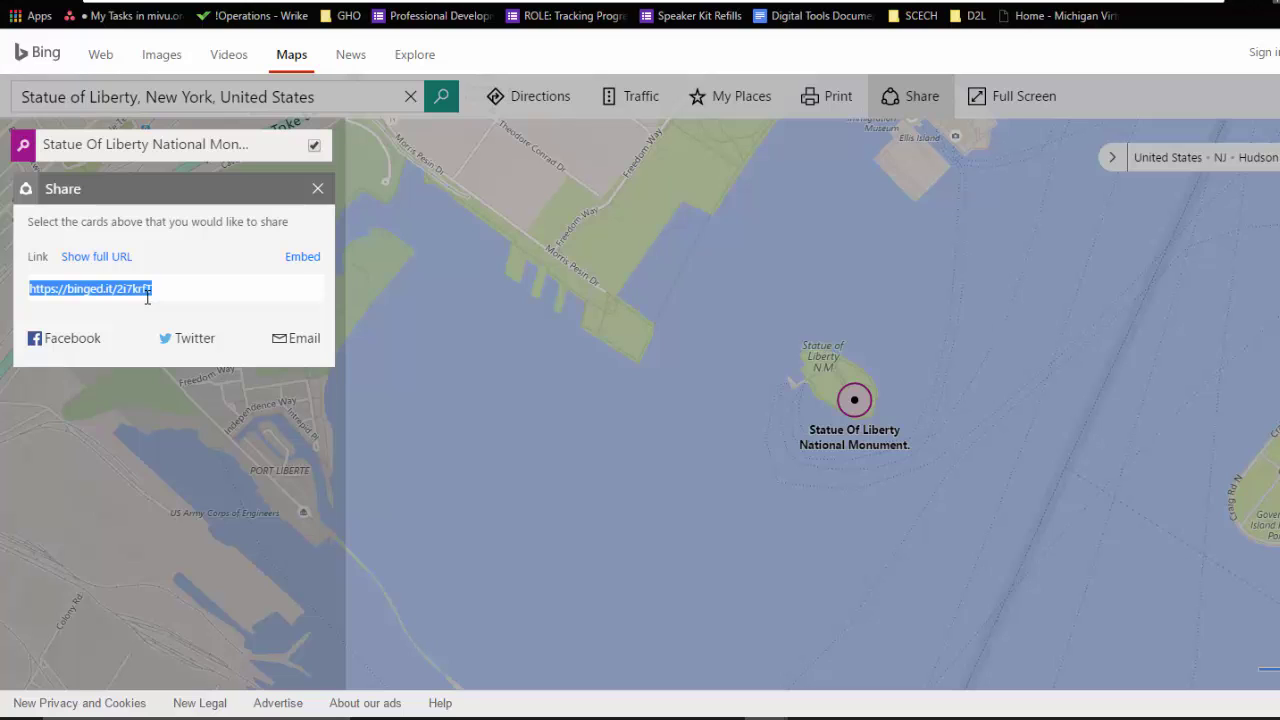
pyautogui.click(302, 257)
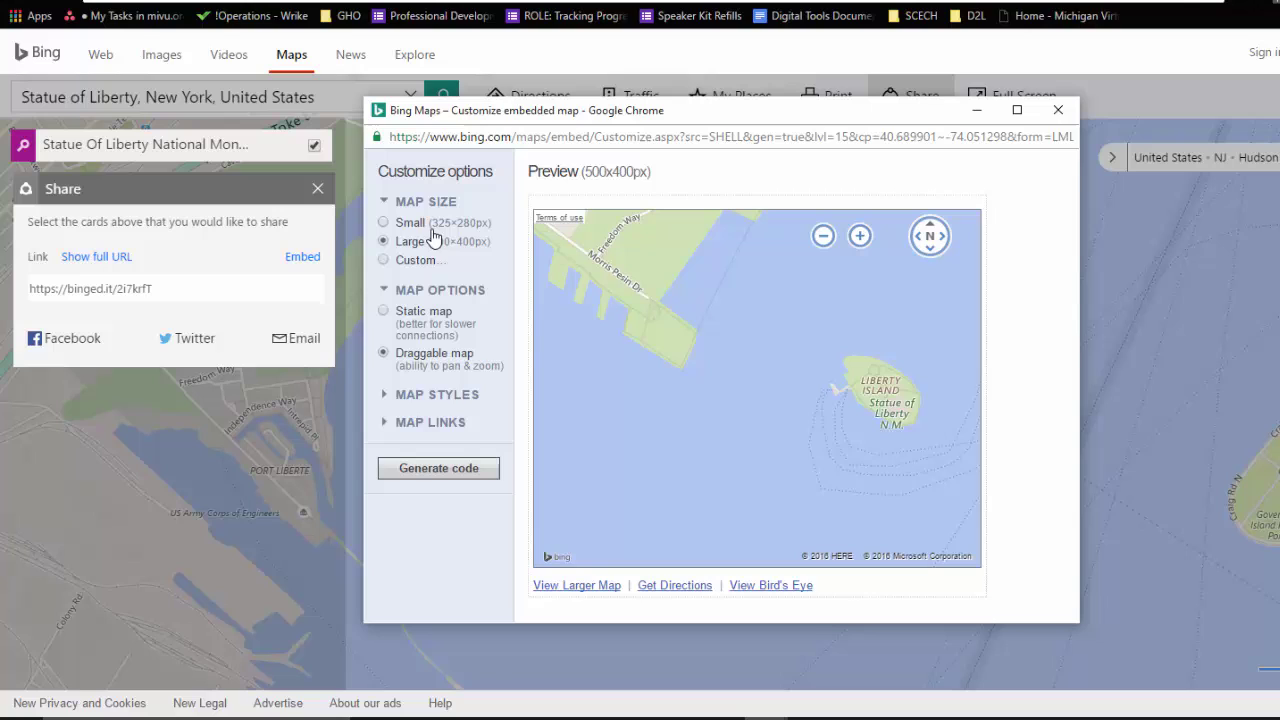
pyautogui.click(383, 223)
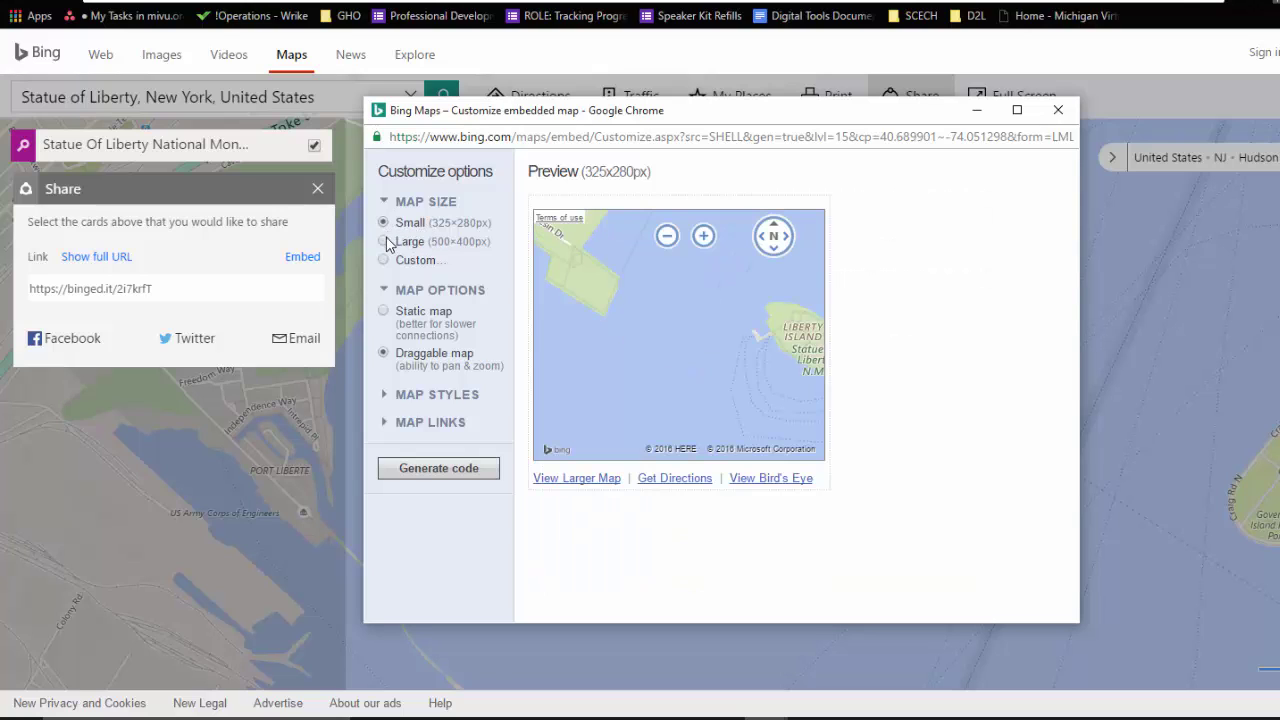
pyautogui.click(384, 242)
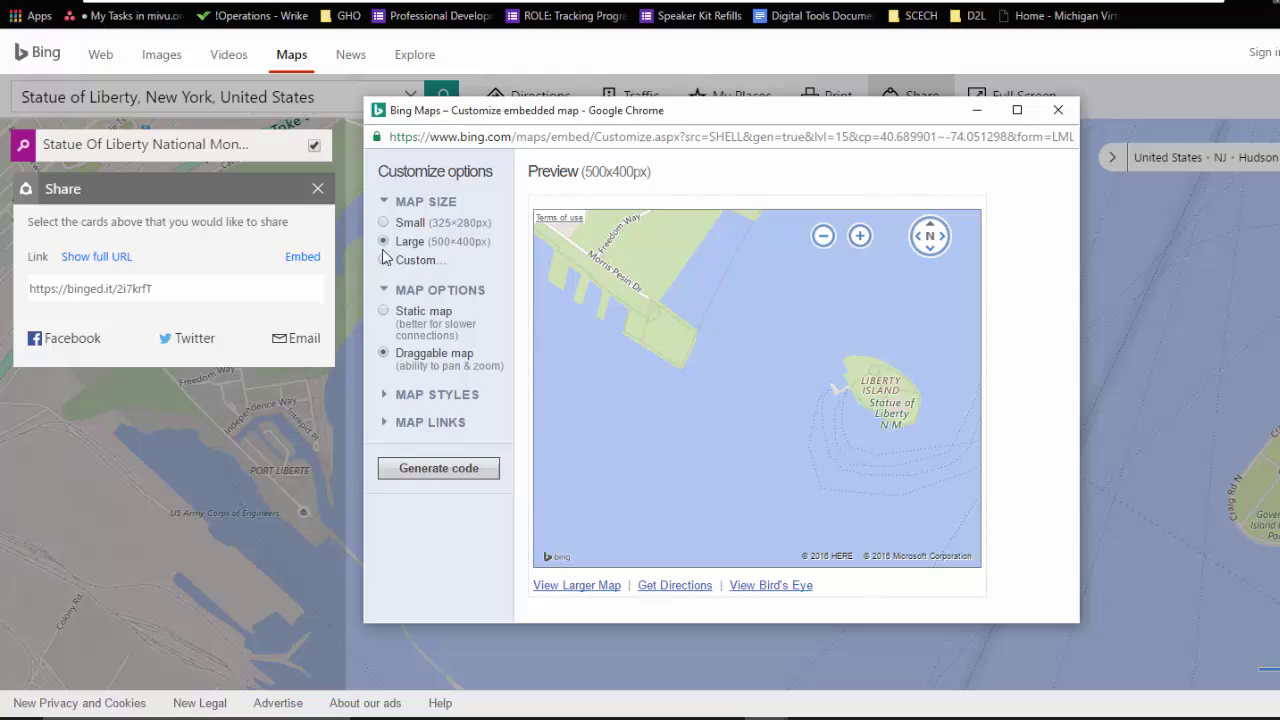
# Generate the map's HTML embed code and copy it
pyautogui.click(464, 477)
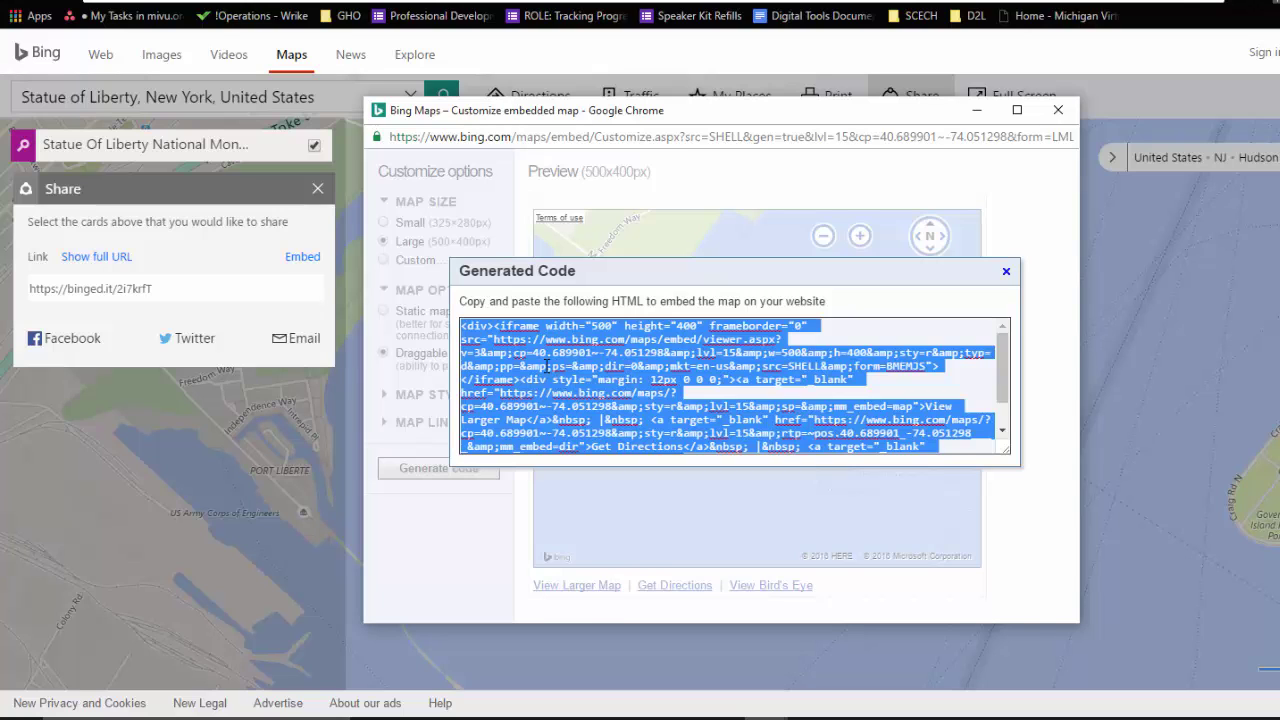
pyautogui.rightClick(548, 366)
pyautogui.click(588, 400)
# Paste the 500×400 Bing map iframe code into the new embed card, then scroll it to the top
pyautogui.hotkey('alt', 'Tab')
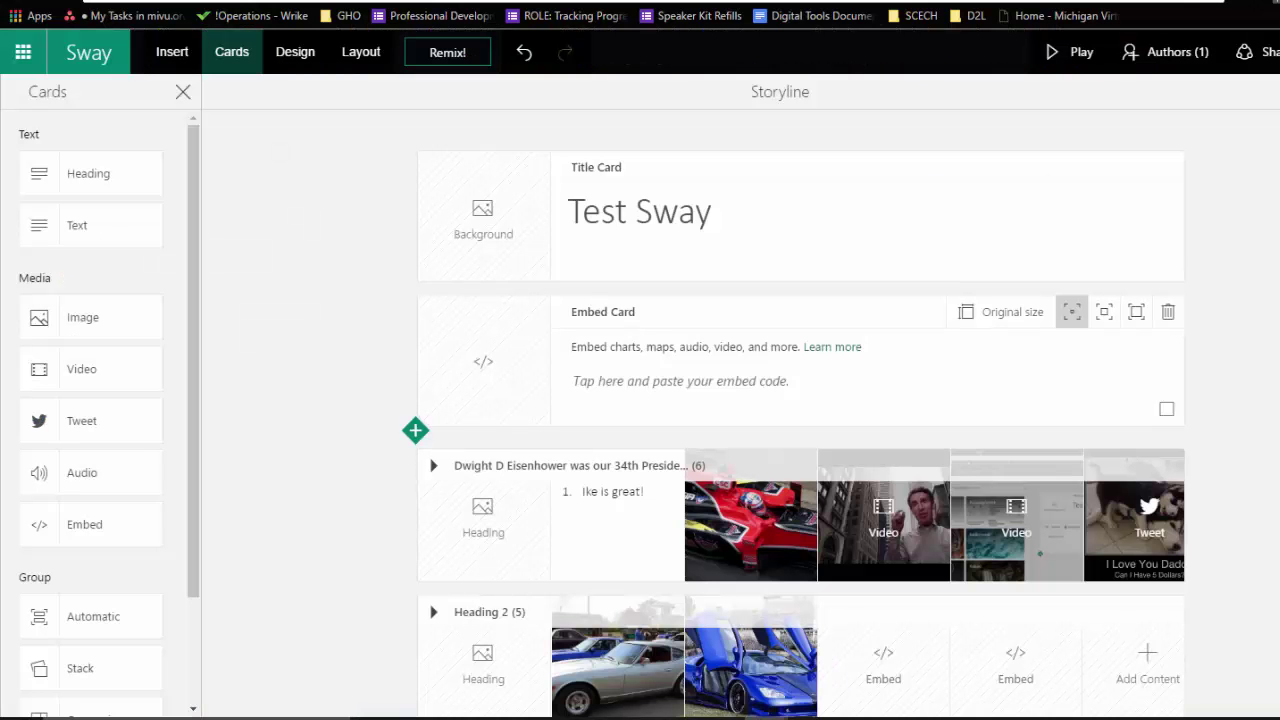
pyautogui.click(711, 359)
pyautogui.click(676, 386)
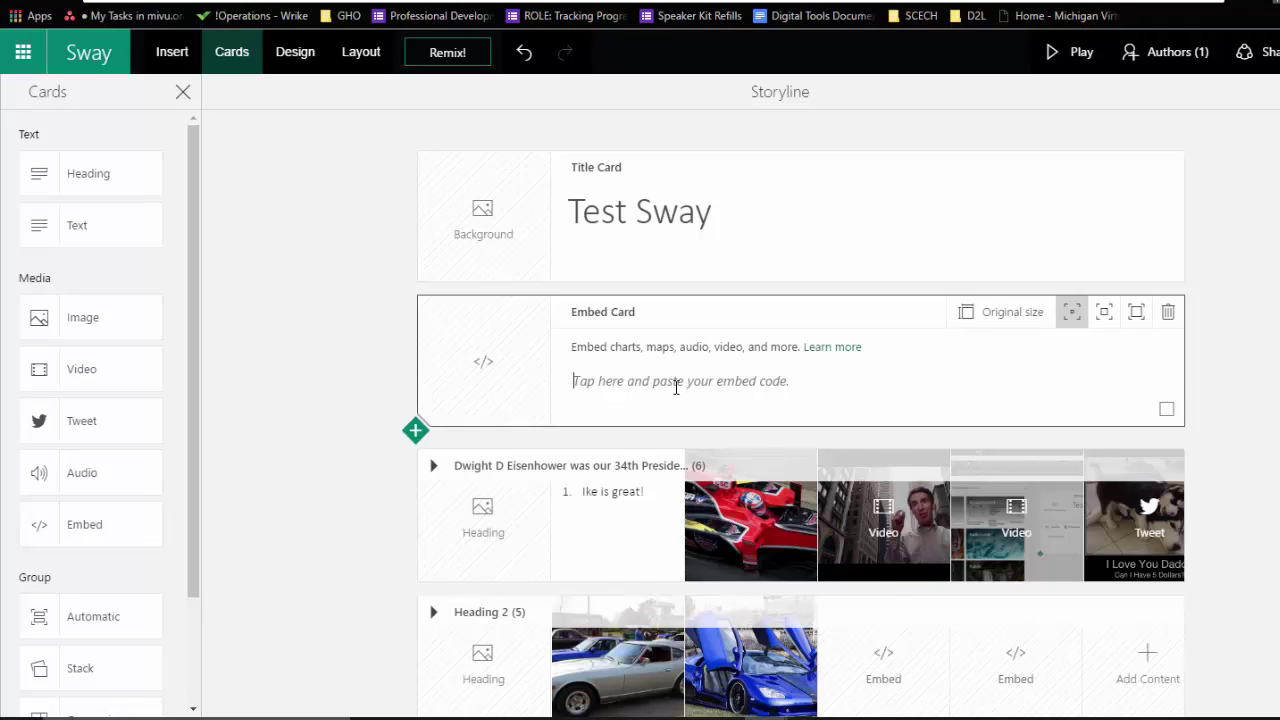
pyautogui.rightClick(676, 387)
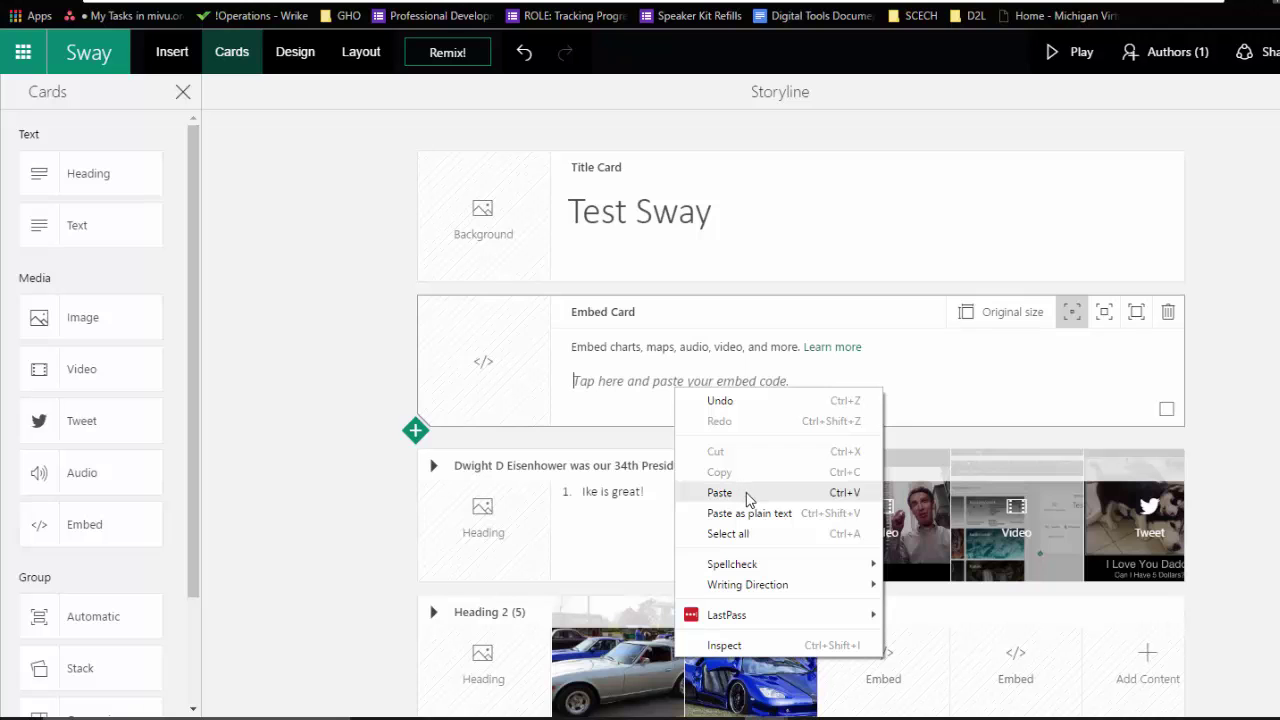
pyautogui.click(720, 492)
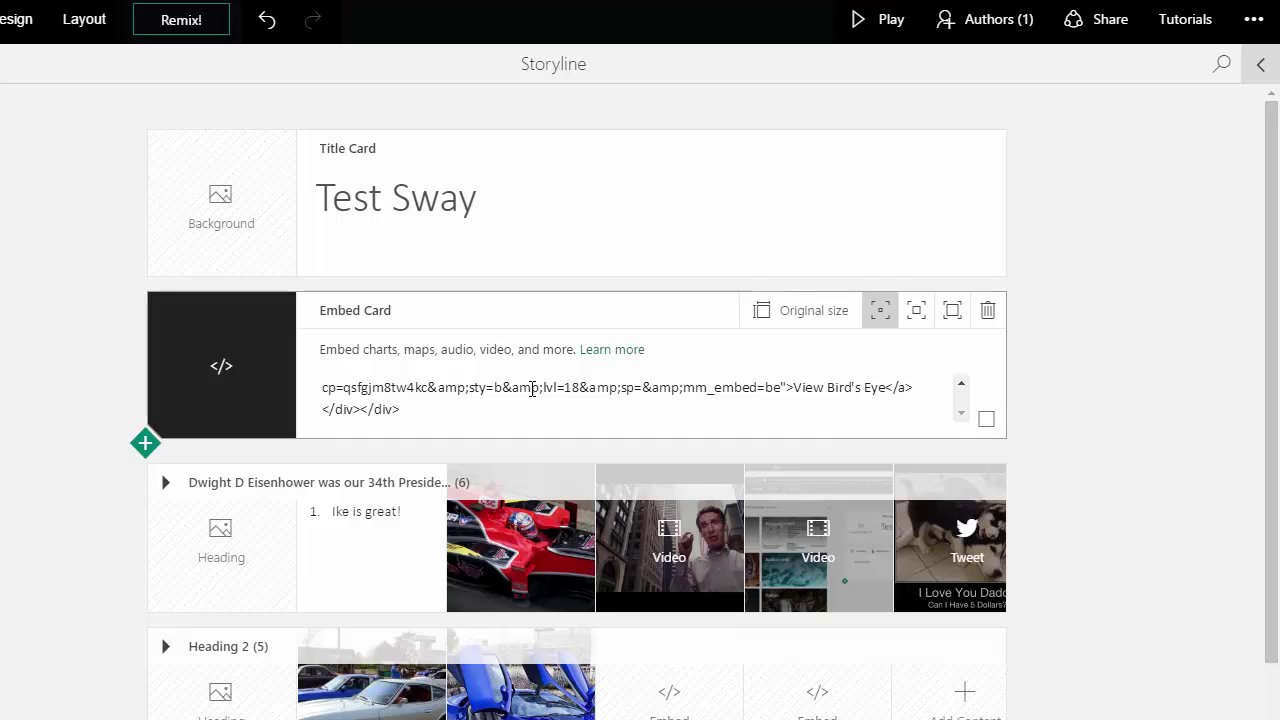
pyautogui.click(961, 384)
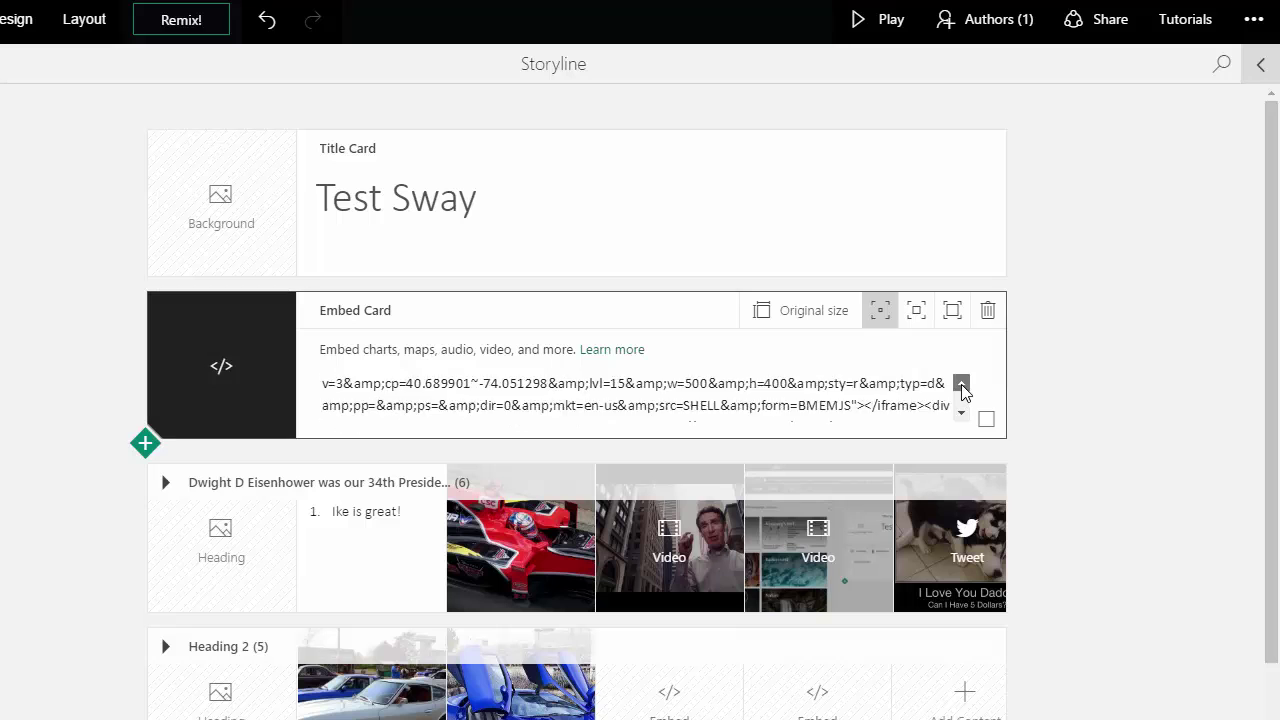
pyautogui.click(961, 384)
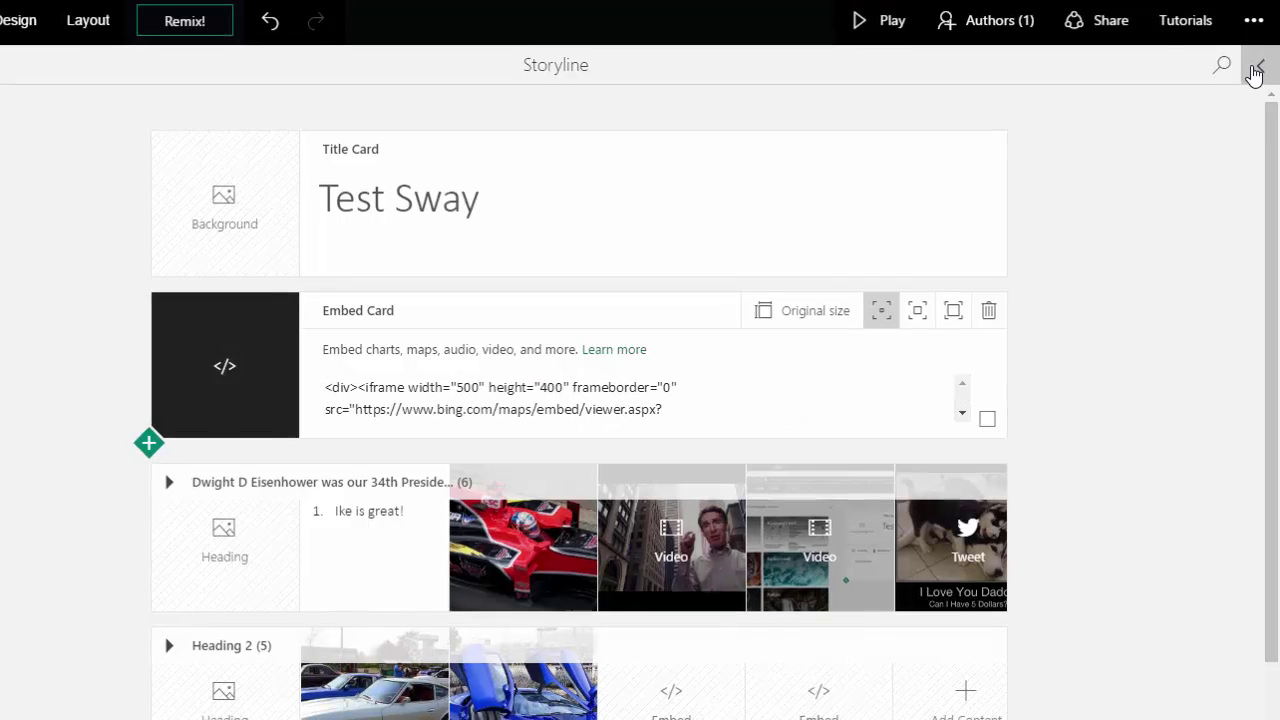
pyautogui.click(1255, 78)
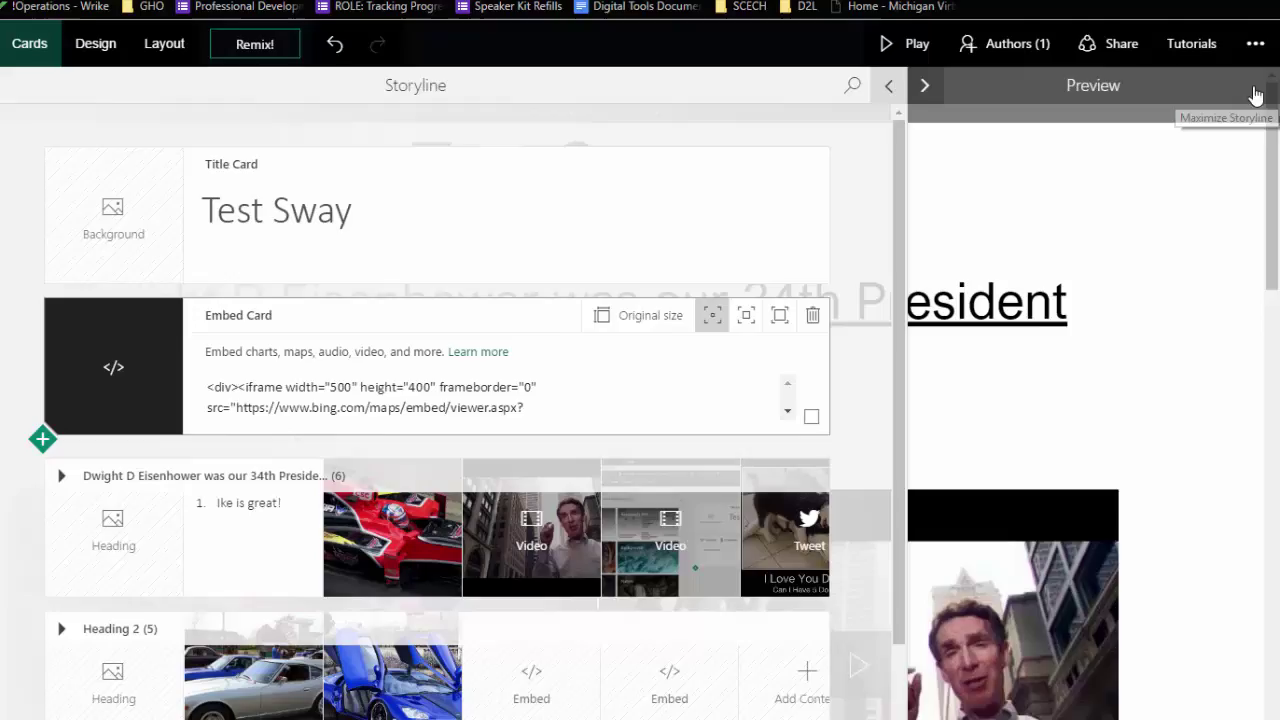
pyautogui.click(1193, 306)
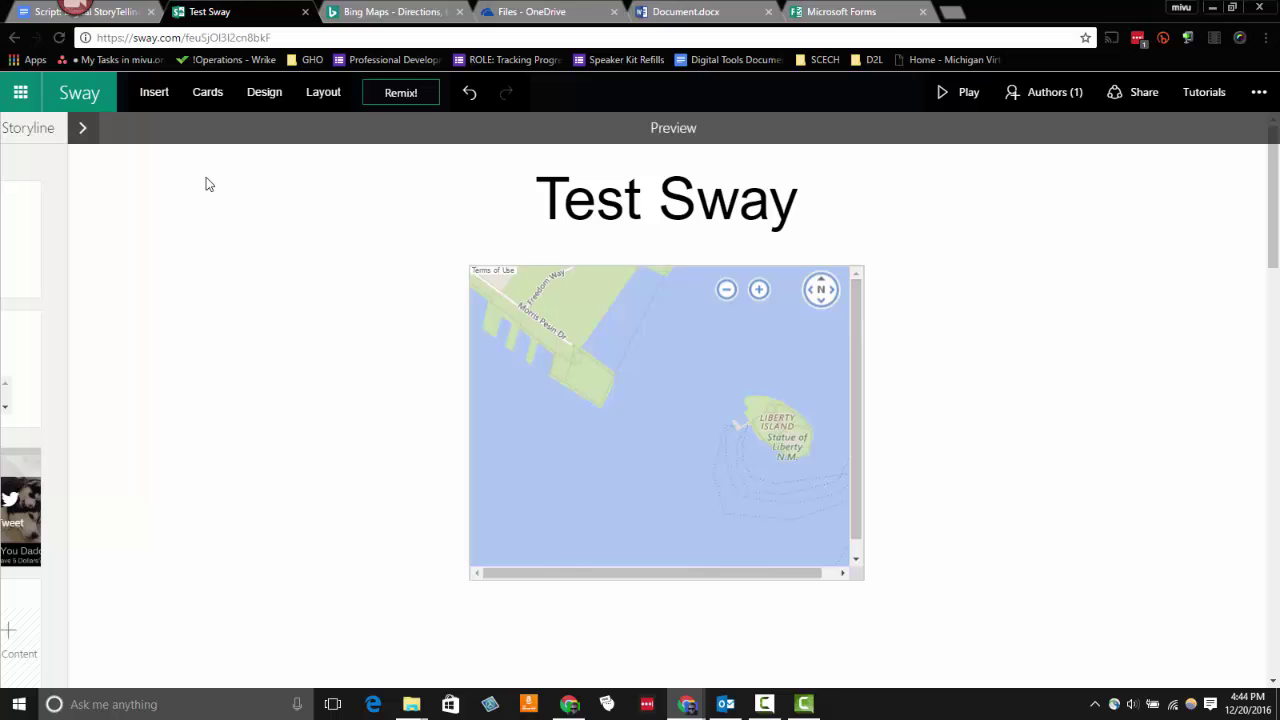
pyautogui.click(86, 130)
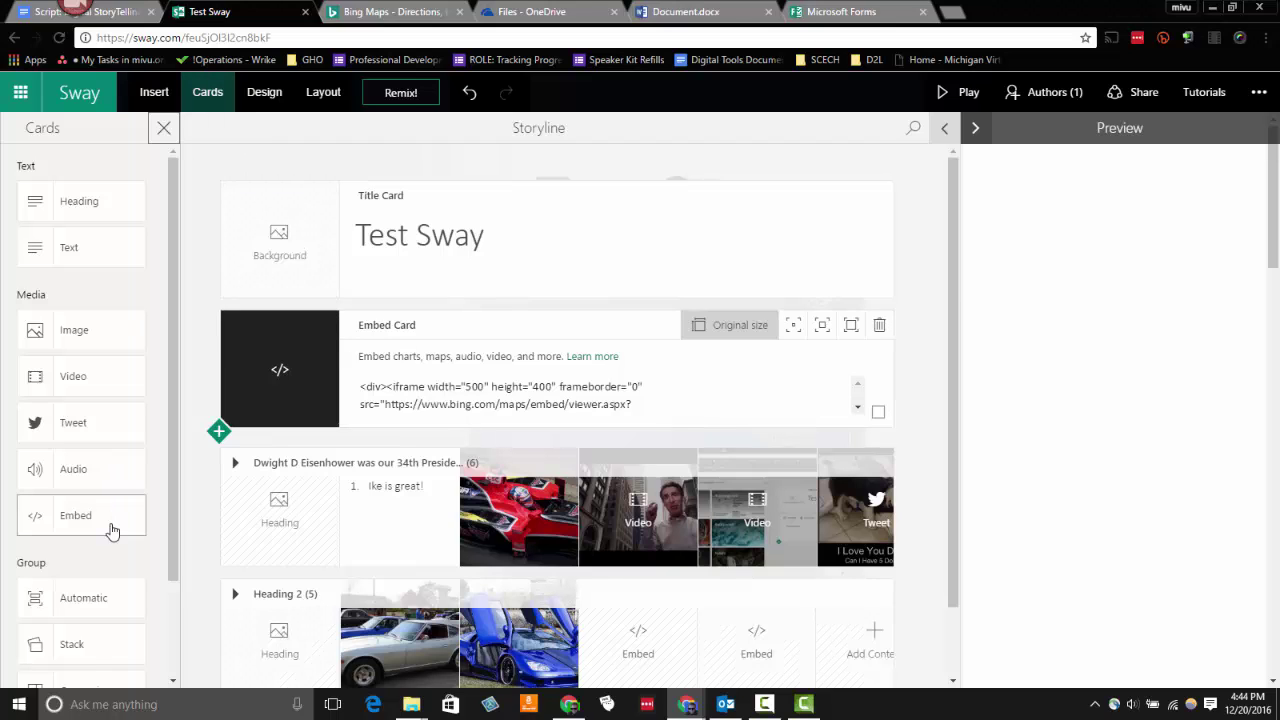
# Drag a second Embed card below the title card, above the map card, then switch to Document.docx
pyautogui.click(161, 128)
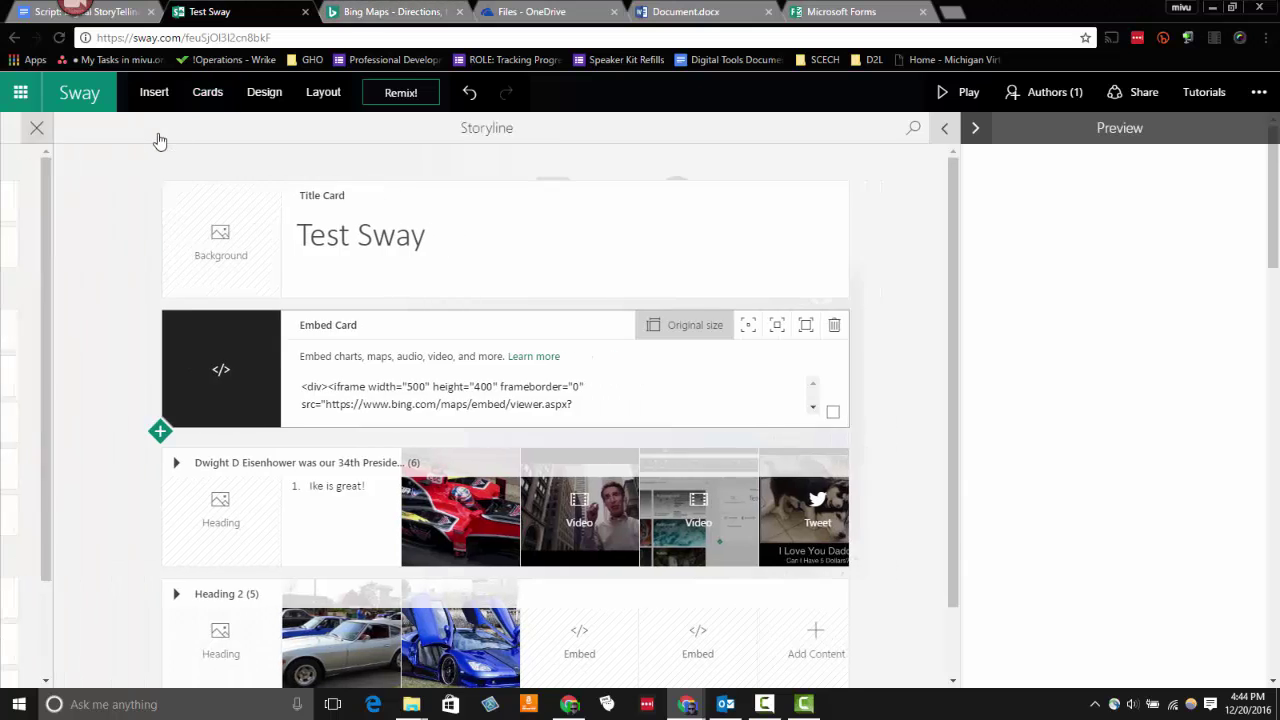
pyautogui.click(207, 93)
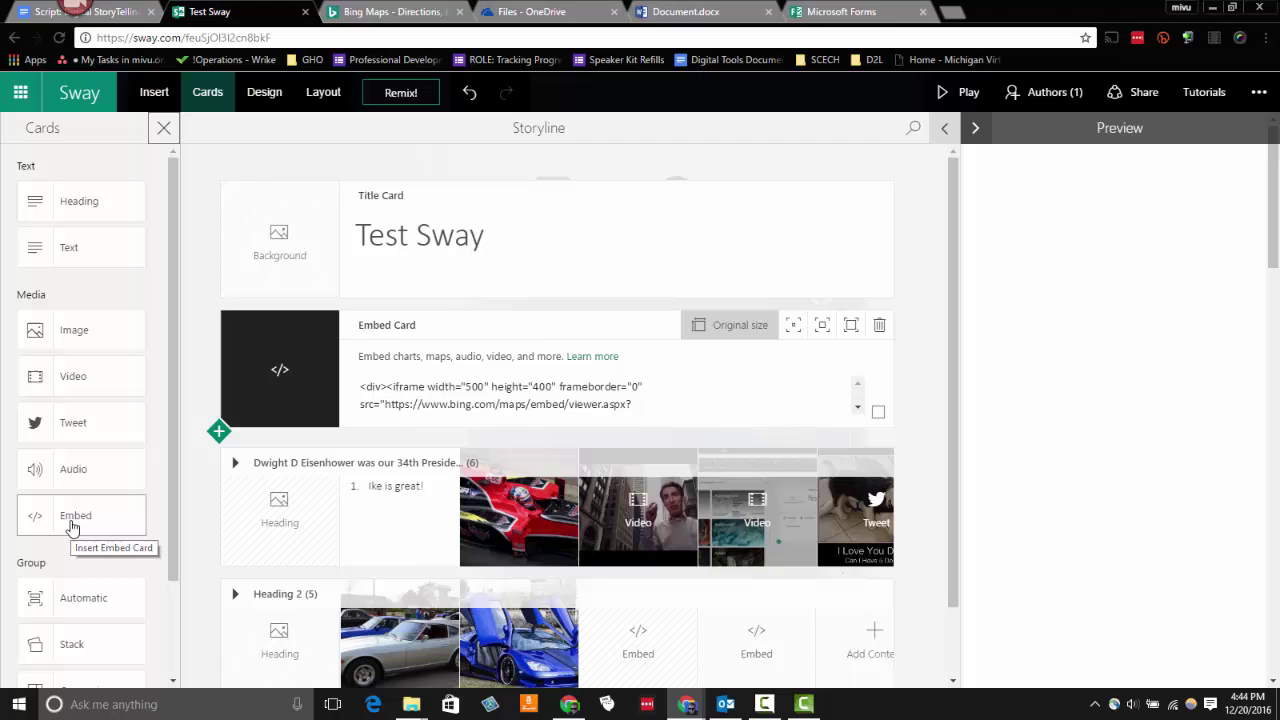
pyautogui.moveTo(71, 527); pyautogui.dragTo(380, 296)
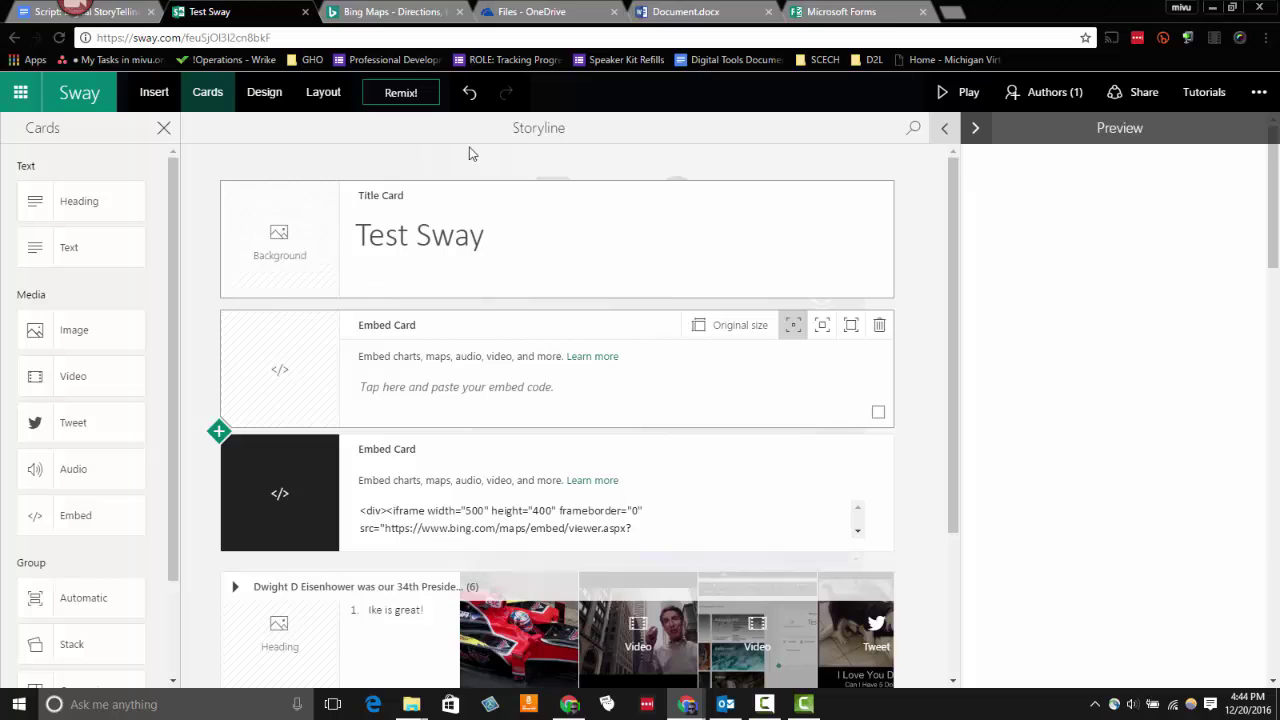
pyautogui.click(675, 10)
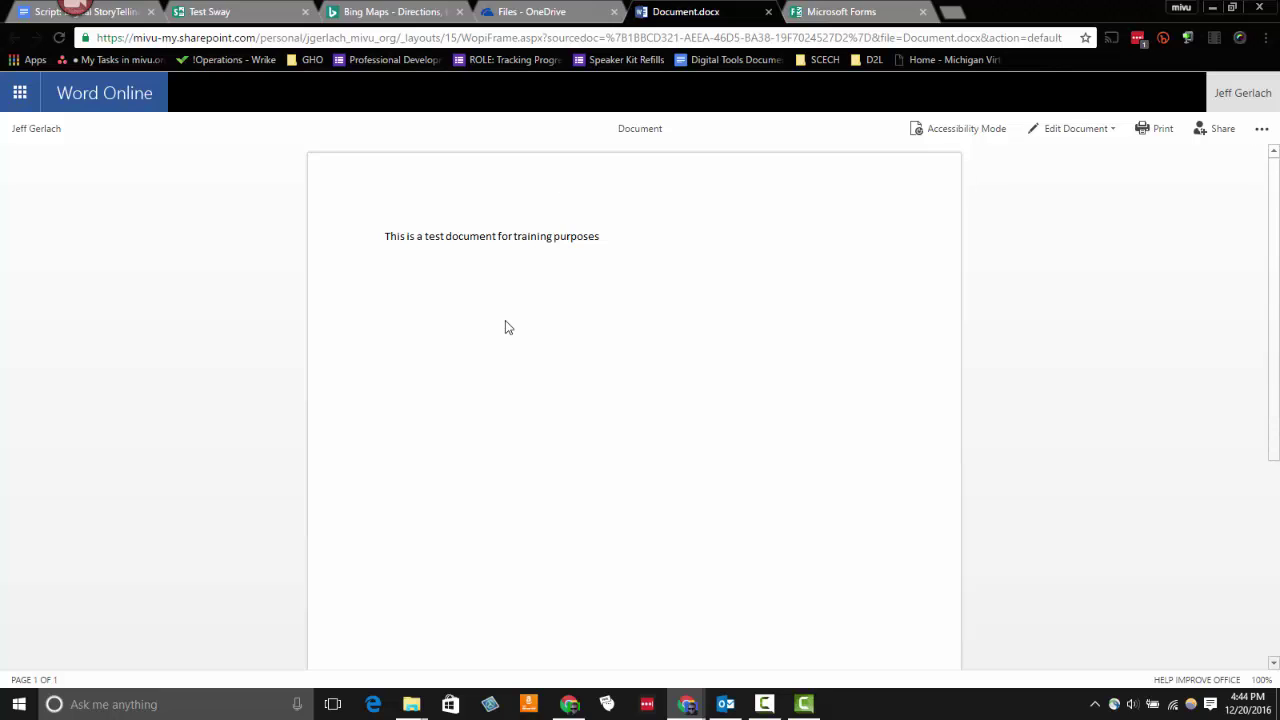
# Open the Embed dialog for Document.docx from the ... options menu
pyautogui.tripleClick(422, 238)
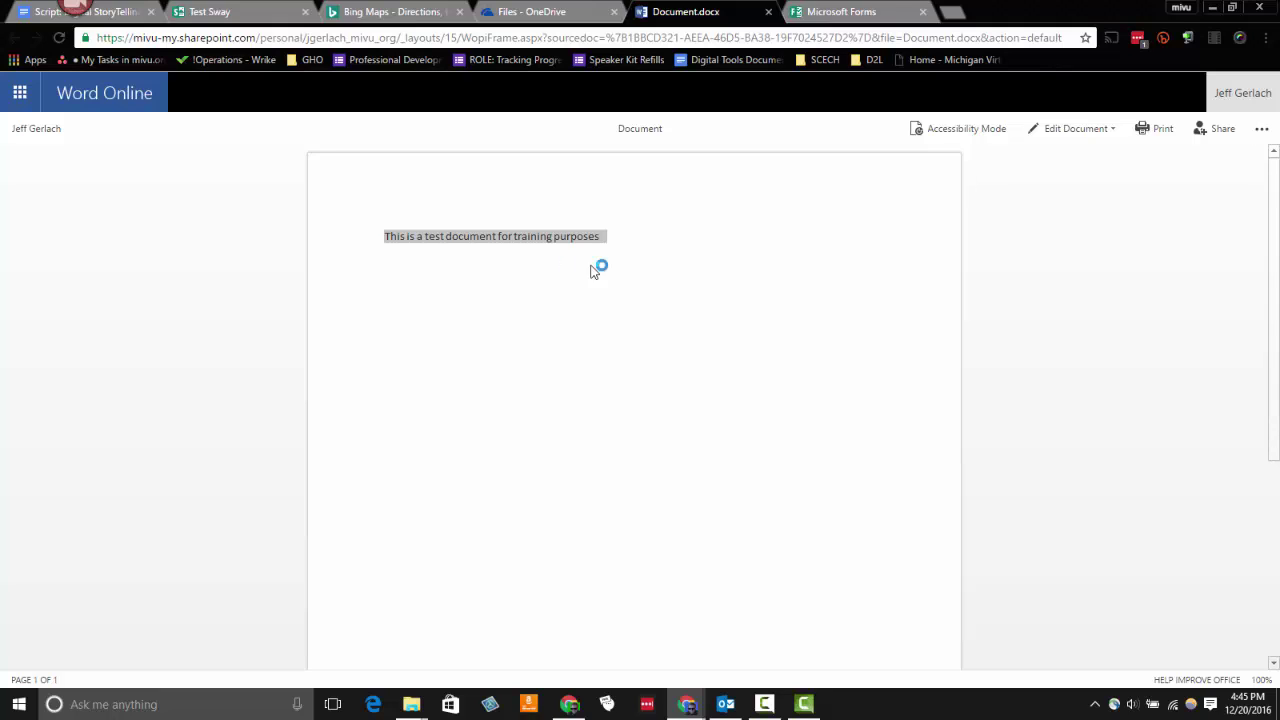
pyautogui.click(615, 237)
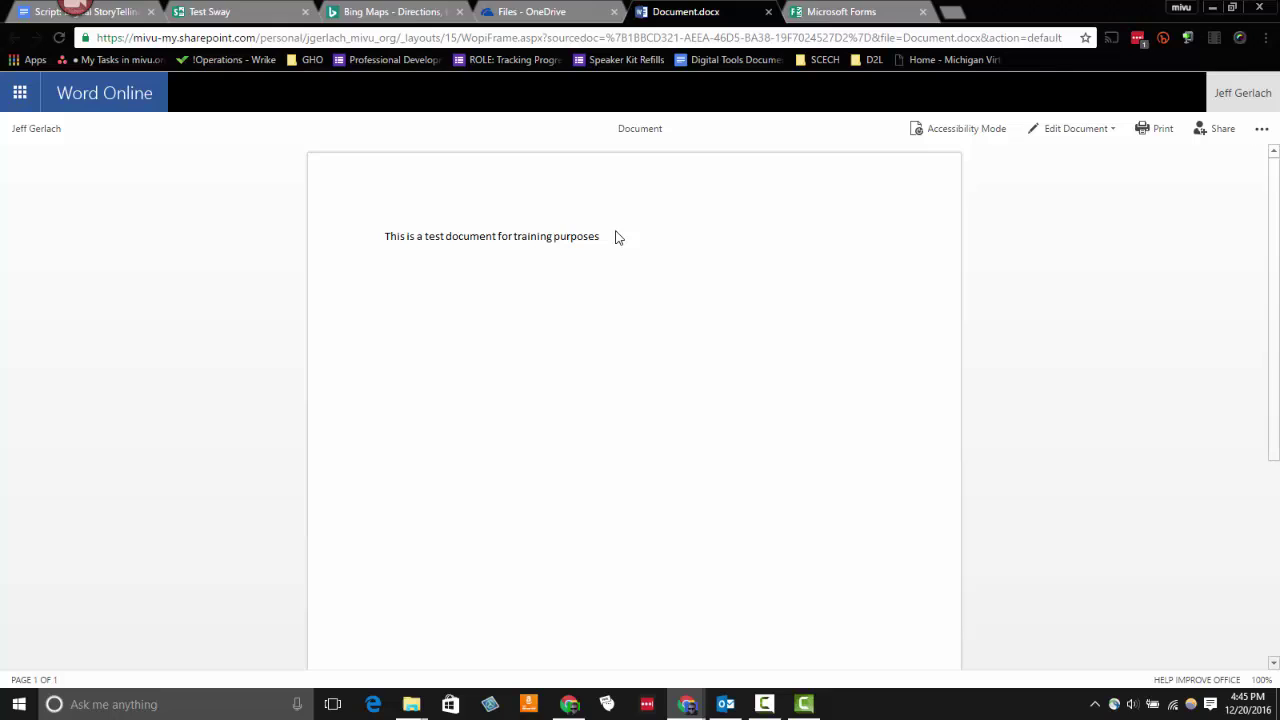
pyautogui.click(1260, 133)
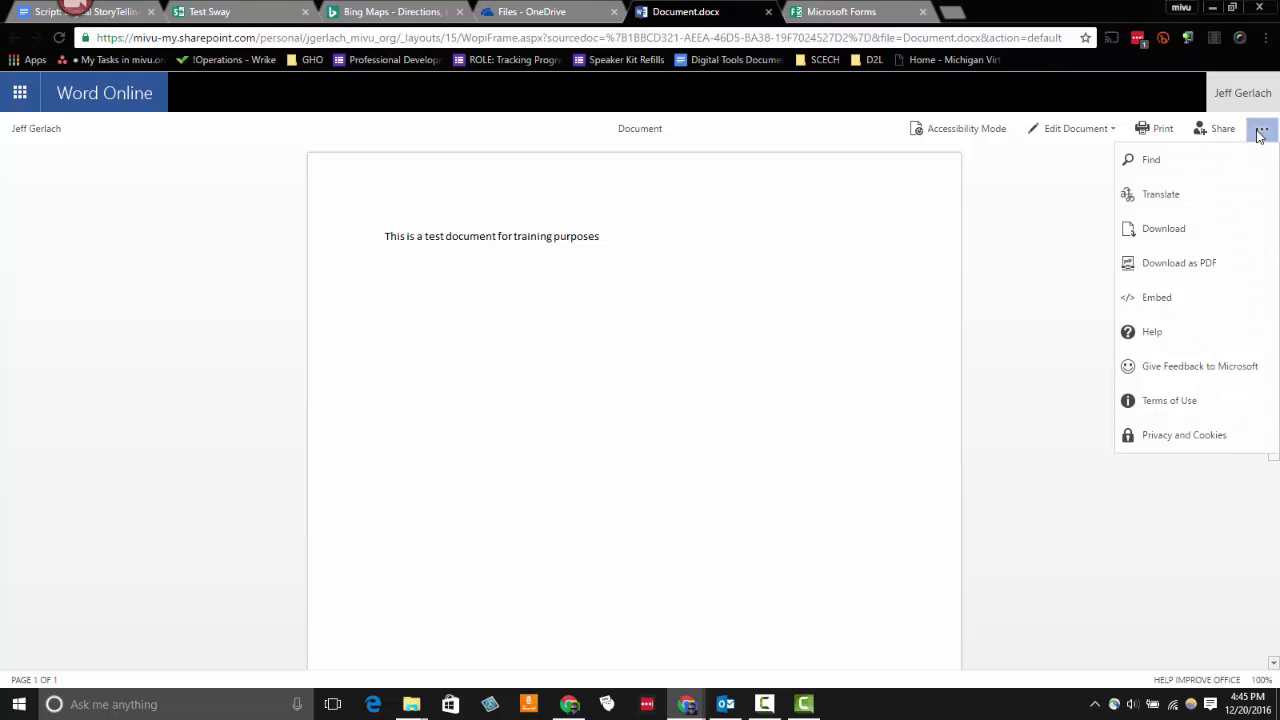
pyautogui.click(1169, 300)
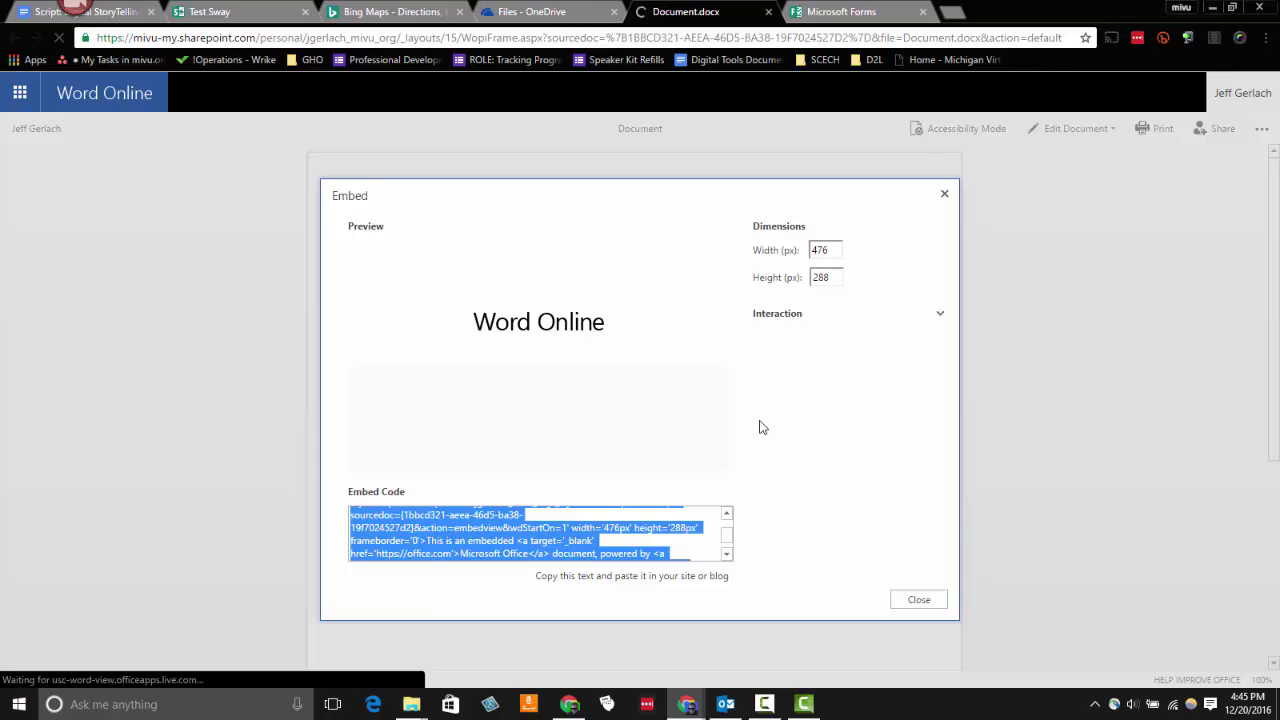
# Copy the document's full 476×288 px iframe embed code
pyautogui.click(727, 514)
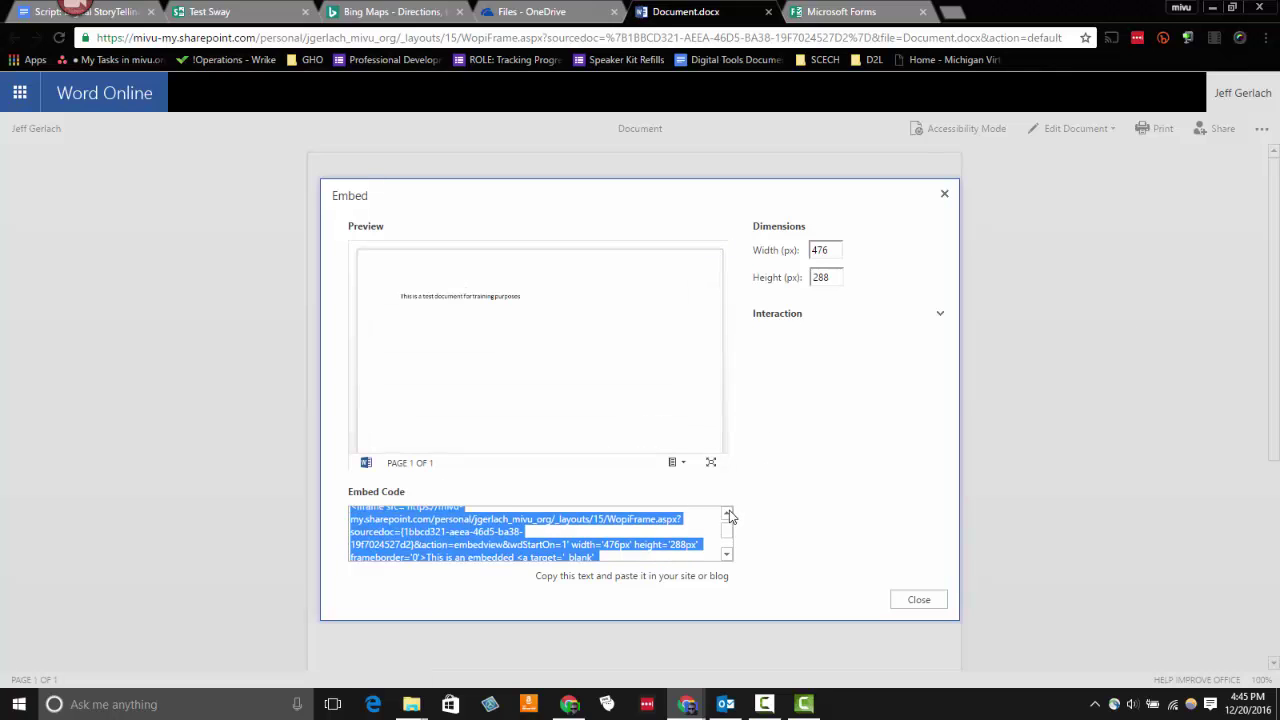
pyautogui.click(727, 514)
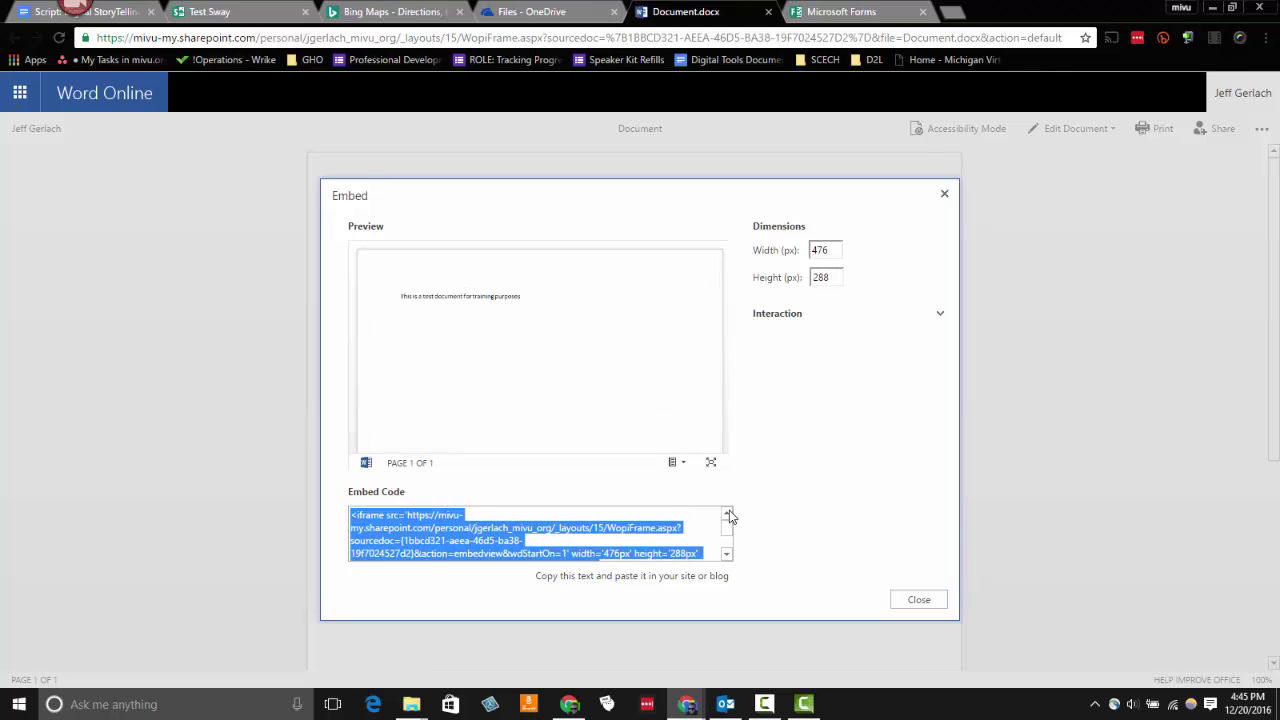
pyautogui.rightClick(444, 533)
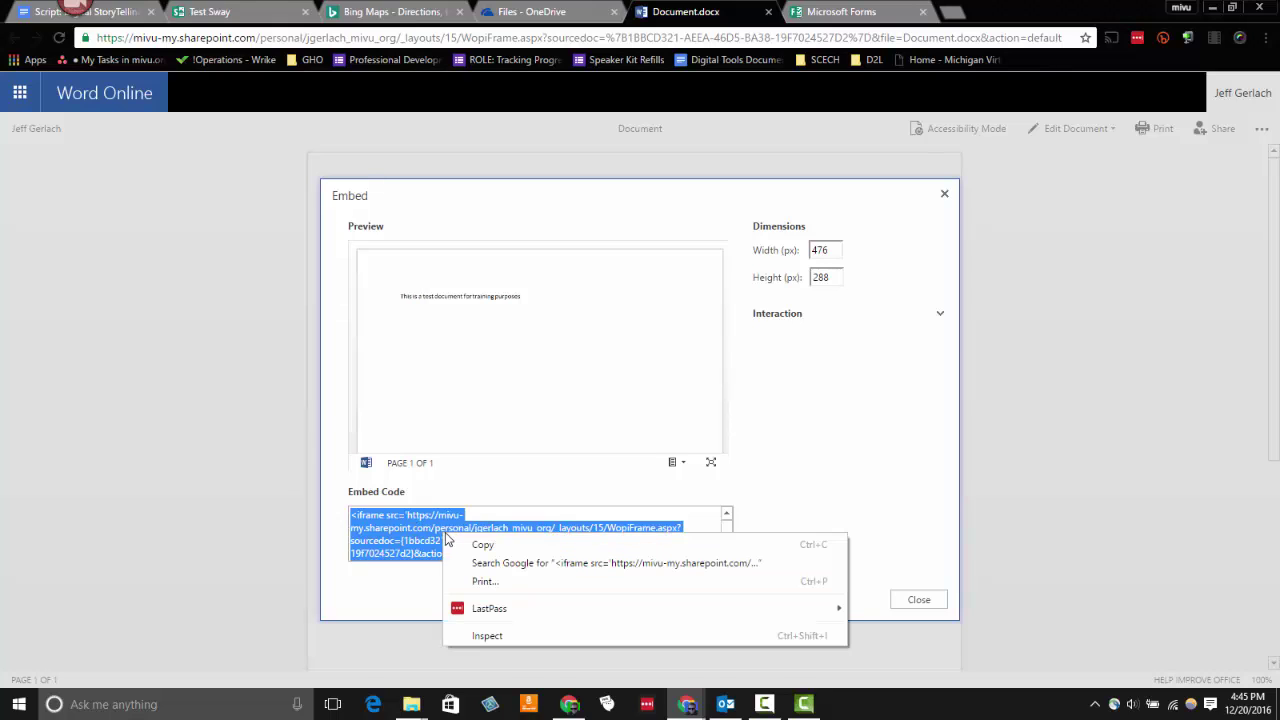
pyautogui.click(466, 546)
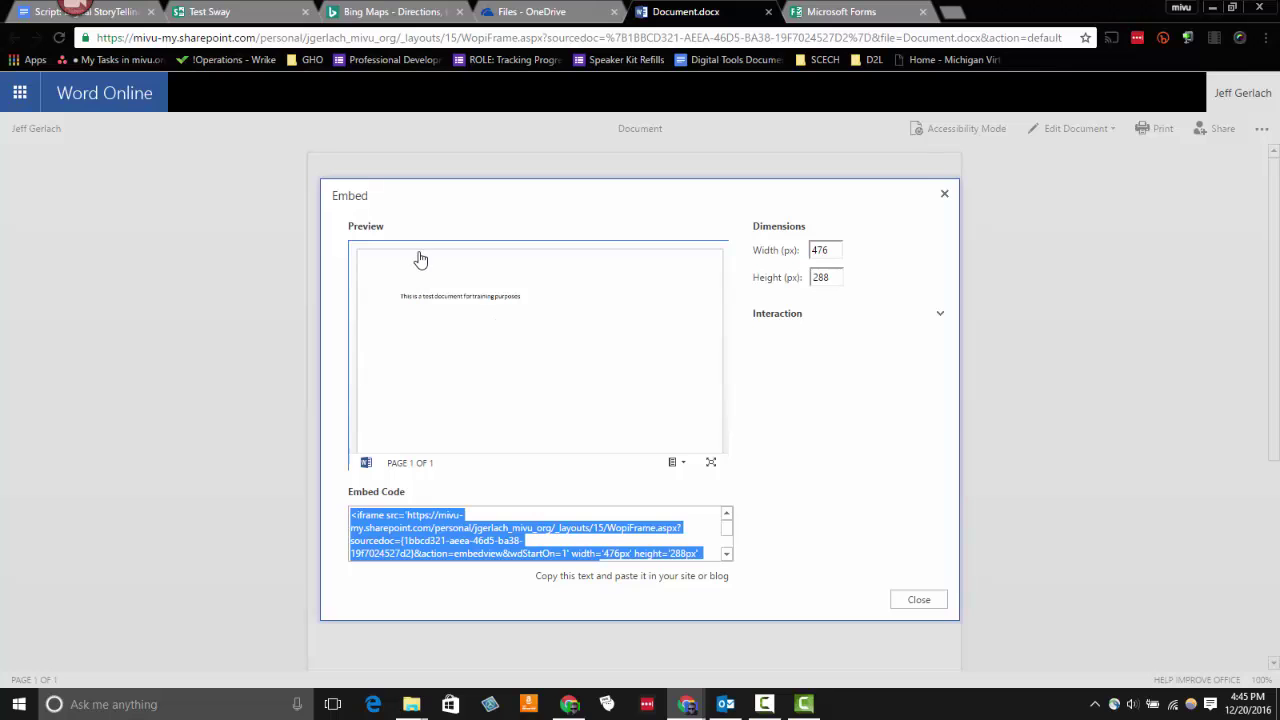
# Paste the Word document's embed code into the empty Embed card and expand the preview
pyautogui.click(240, 12)
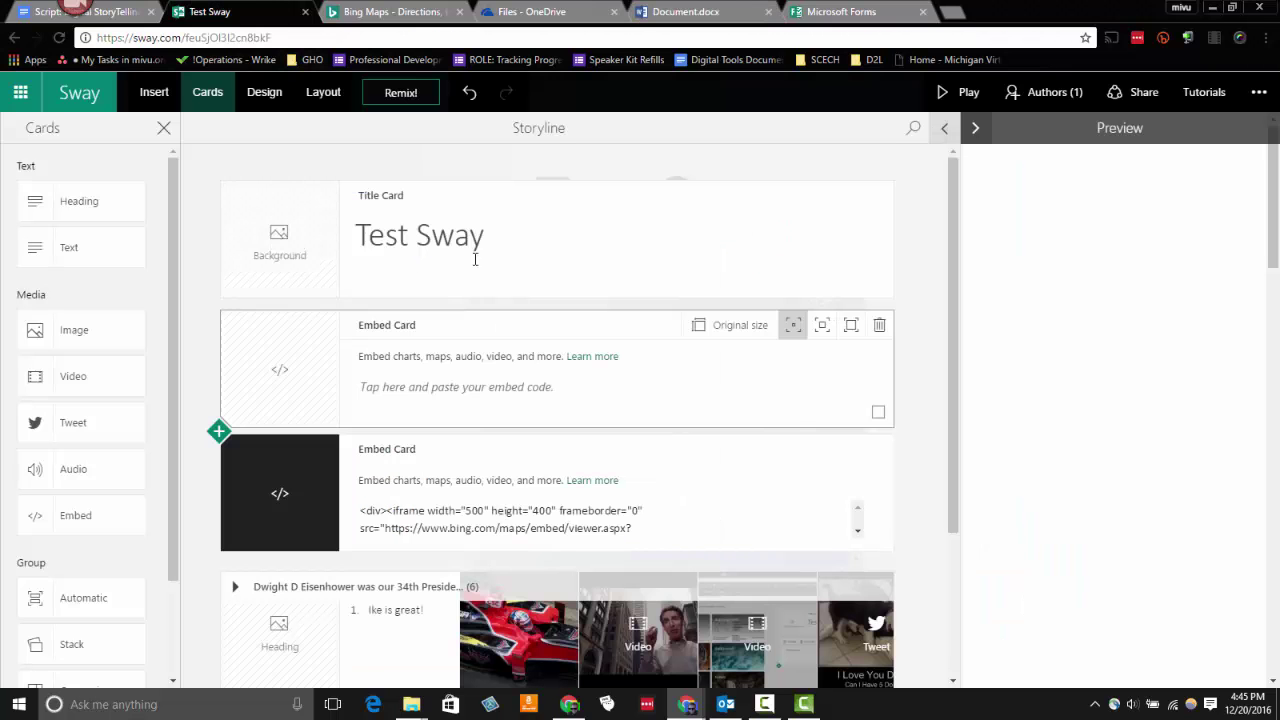
pyautogui.rightClick(408, 389)
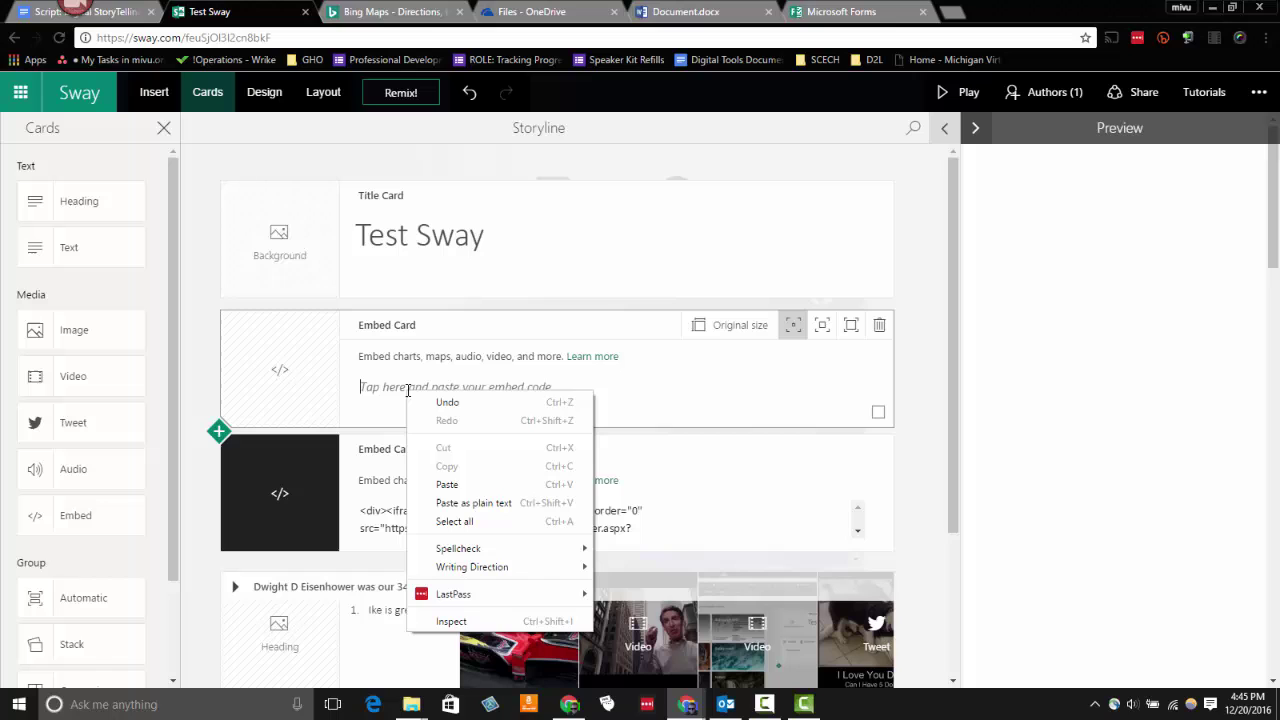
pyautogui.click(447, 484)
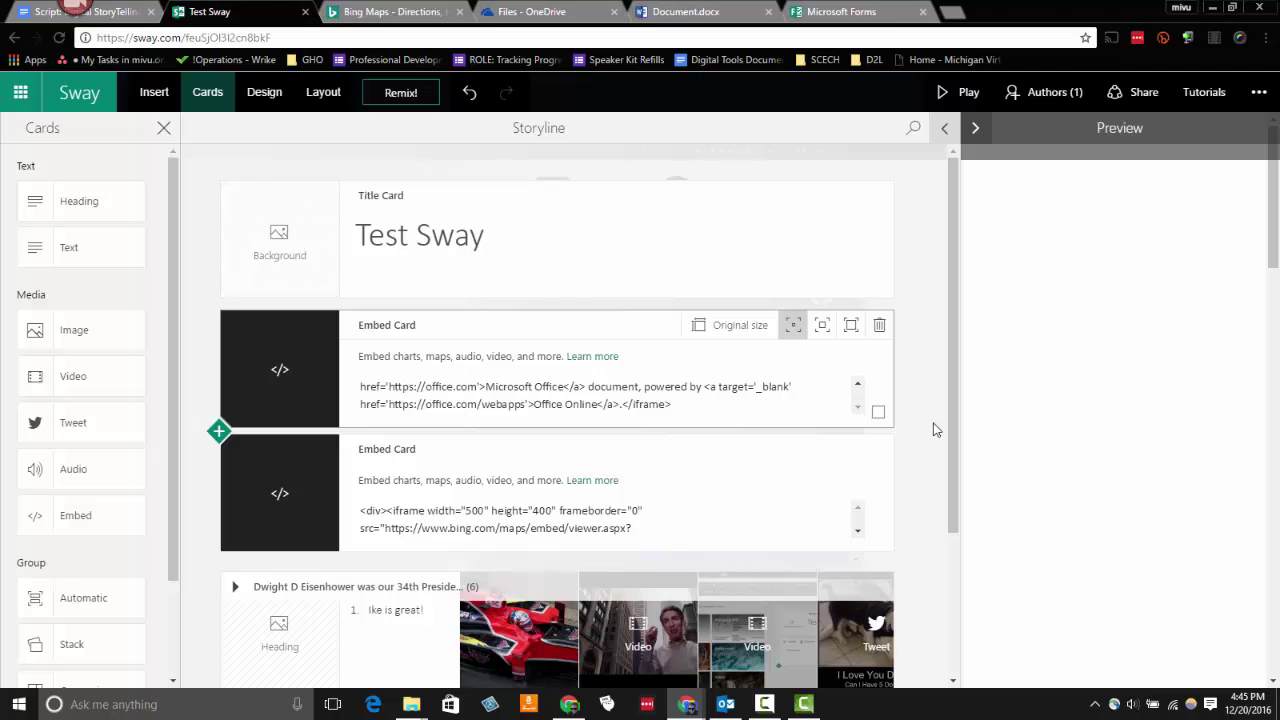
pyautogui.click(975, 128)
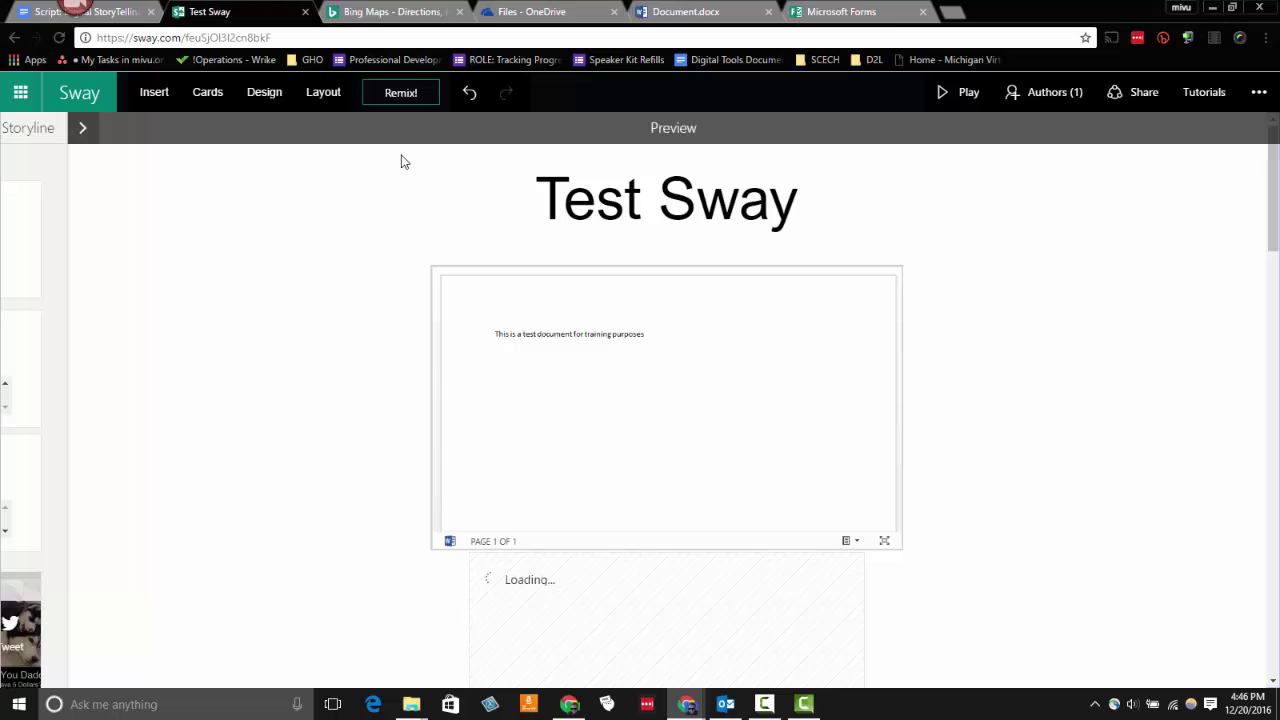
# Back in the storyline, drag a third Embed card below the Test Sway title card
pyautogui.click(83, 131)
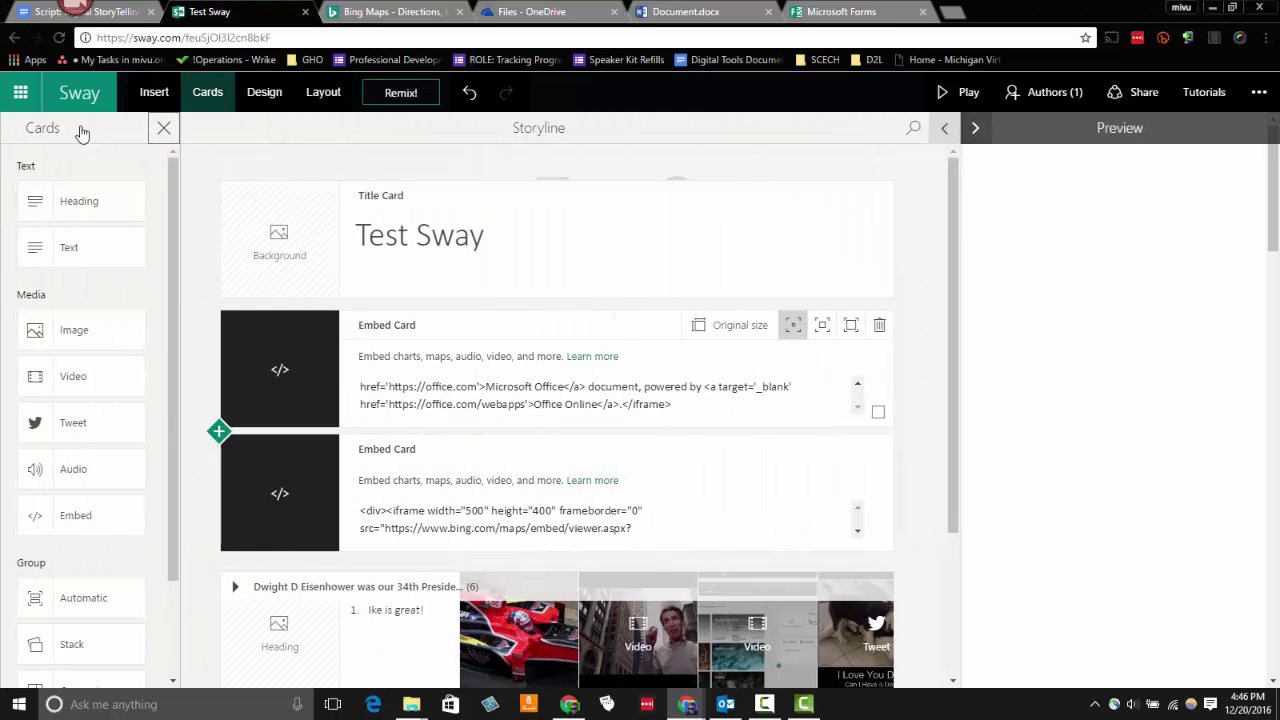
pyautogui.click(163, 130)
pyautogui.click(208, 92)
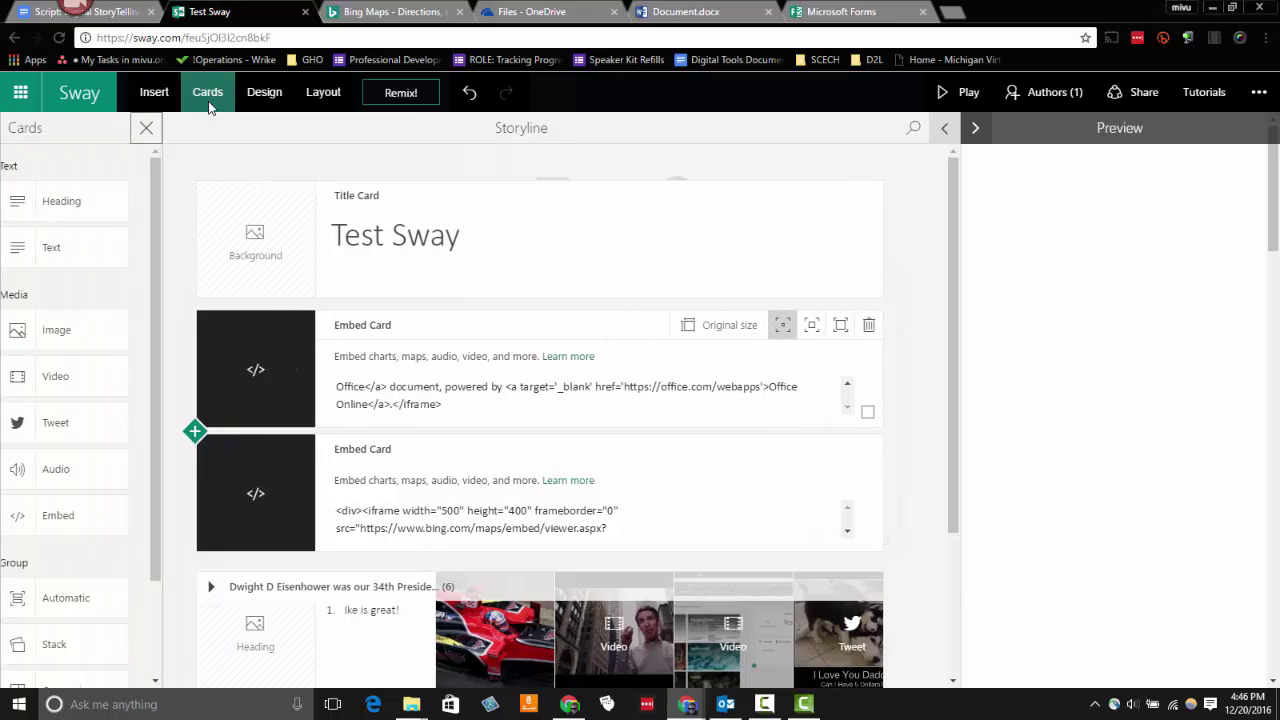
pyautogui.moveTo(112, 515); pyautogui.dragTo(450, 295)
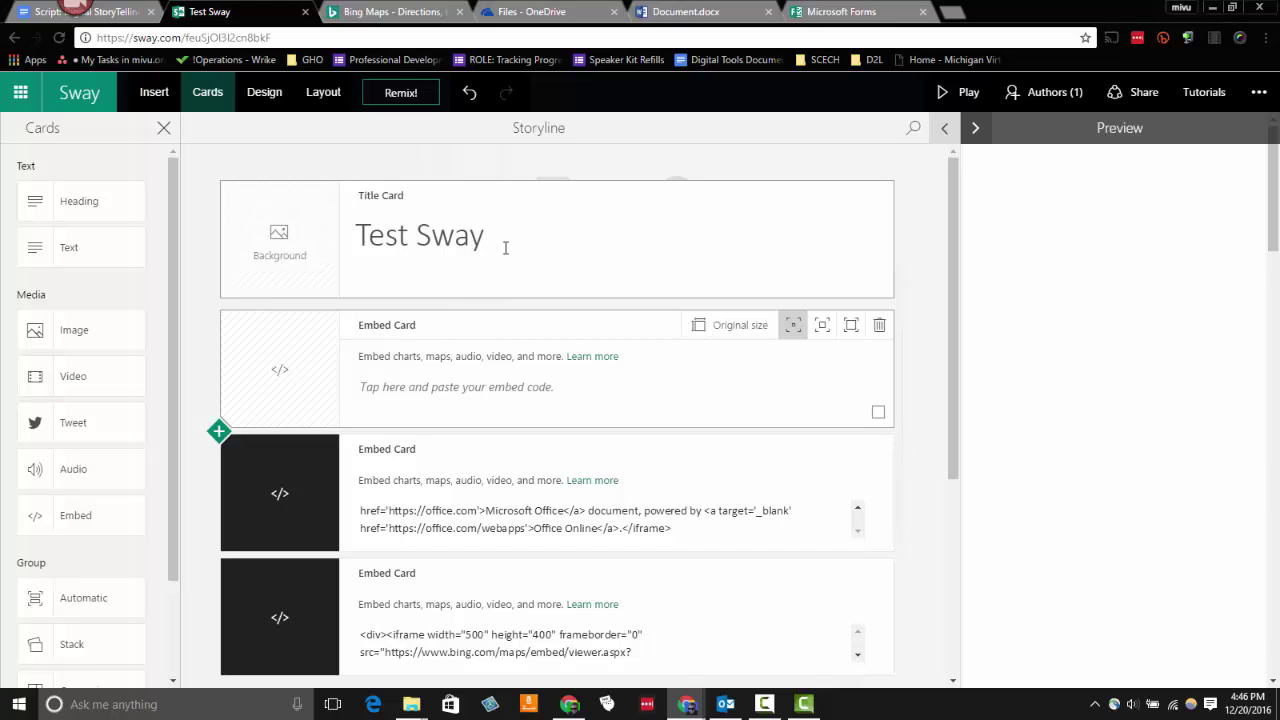
pyautogui.click(840, 14)
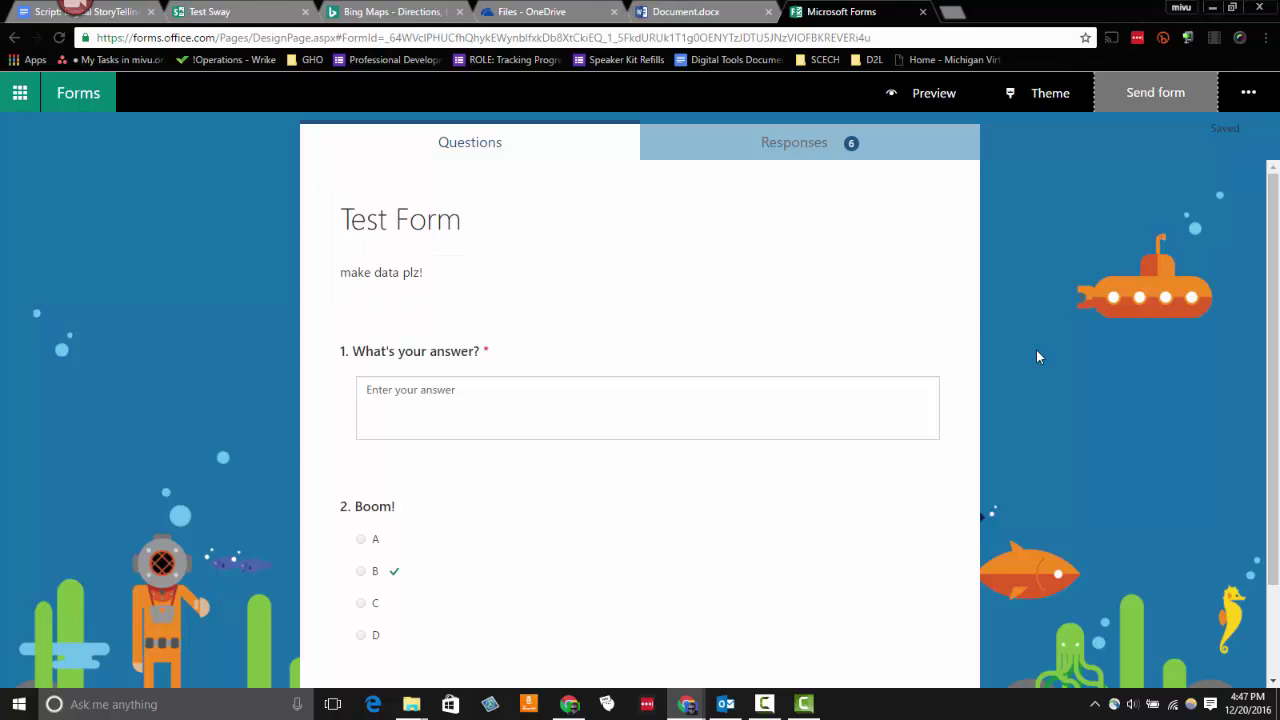
# Copy the Test Form's 640×480 iframe code from Send form's Embed in a webpage option
pyautogui.click(1153, 101)
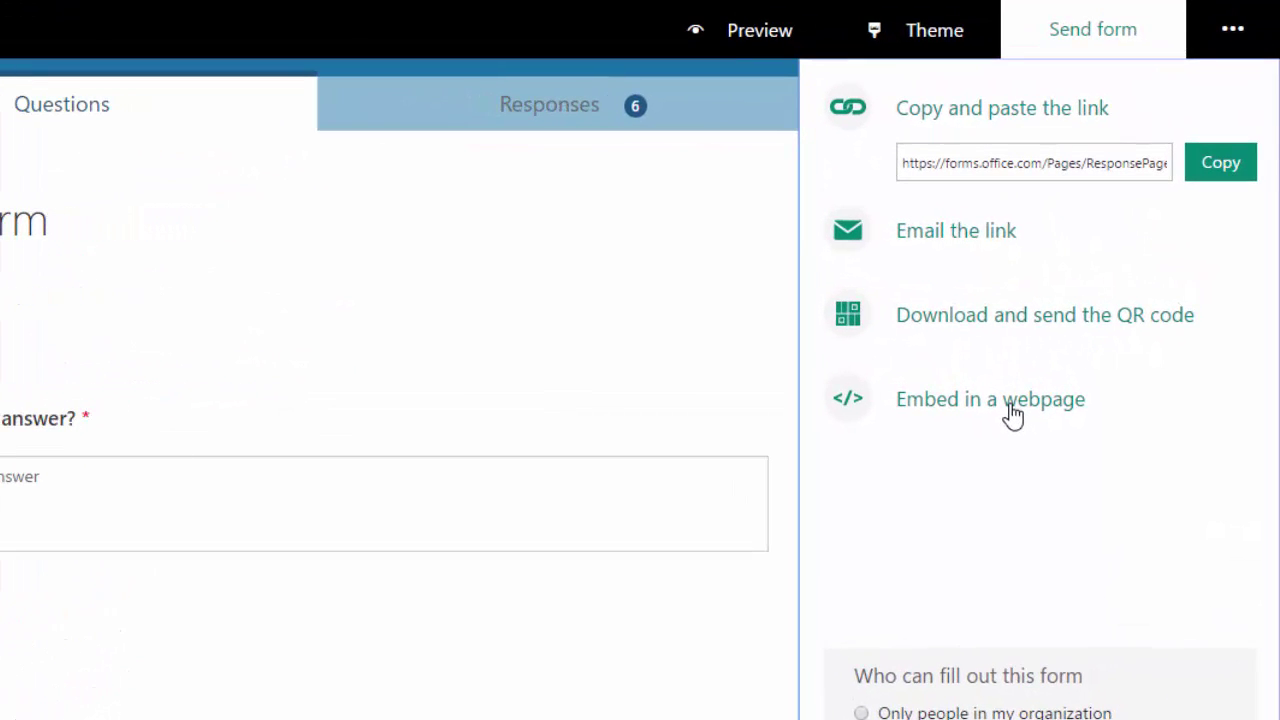
pyautogui.click(1012, 410)
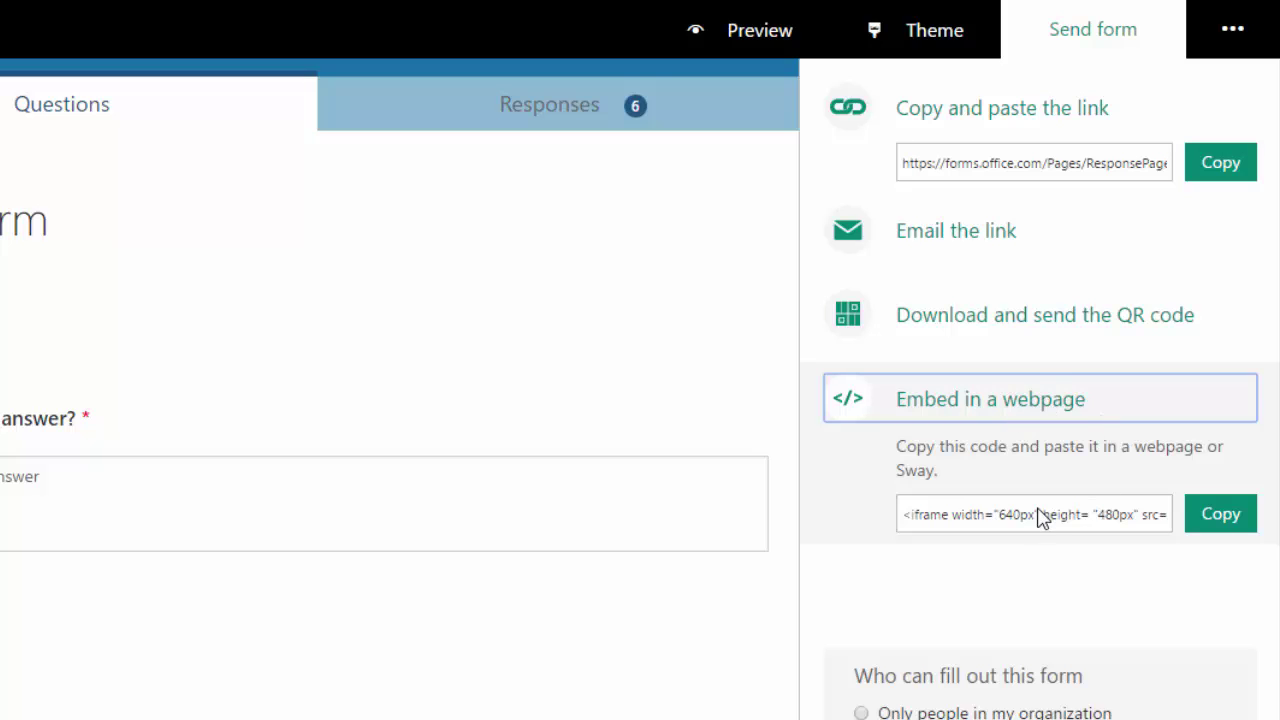
pyautogui.click(1222, 530)
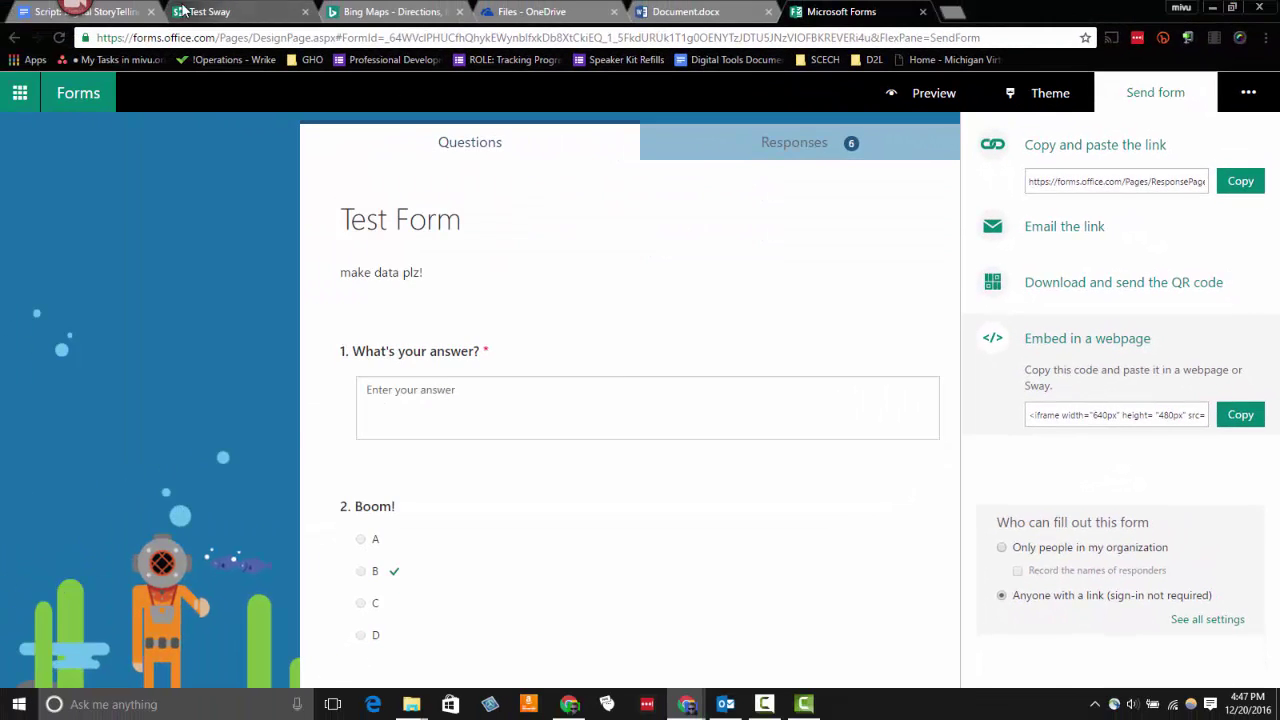
# Paste the form's iframe code into the top Embed card, set it to Intense, and preview it
pyautogui.click(229, 11)
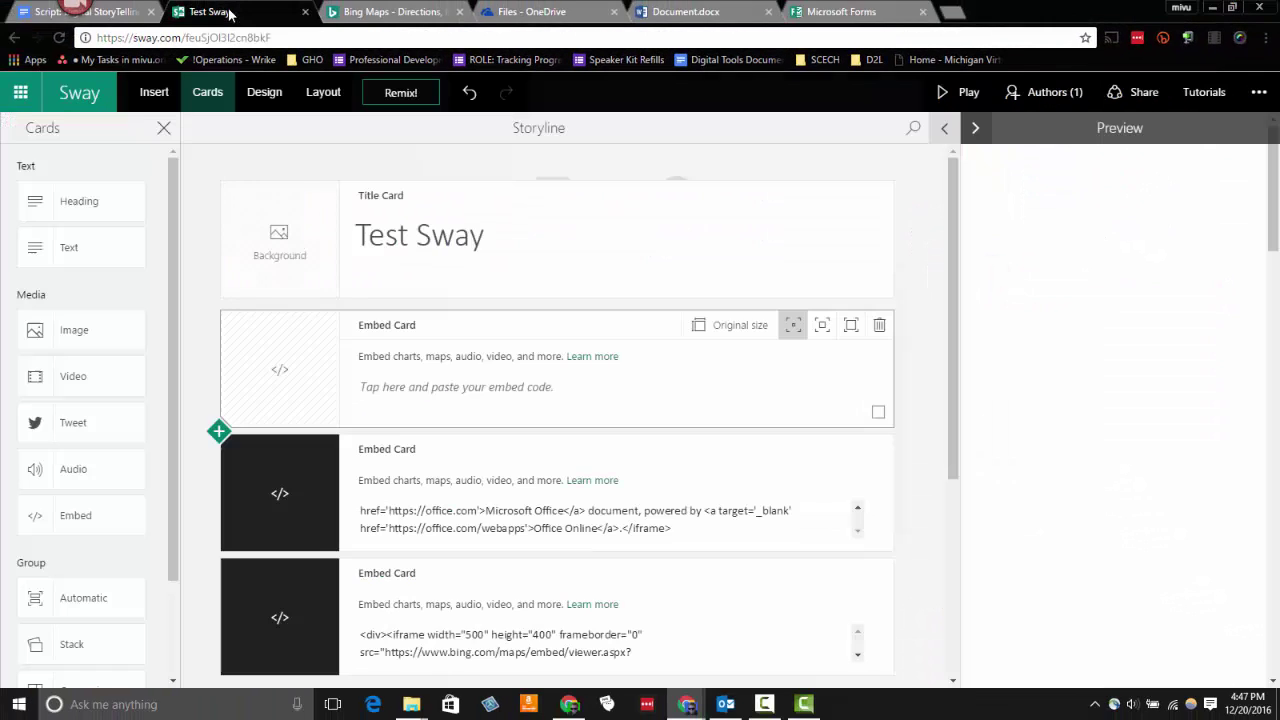
pyautogui.click(440, 391)
pyautogui.hotkey('ctrl', 'v')
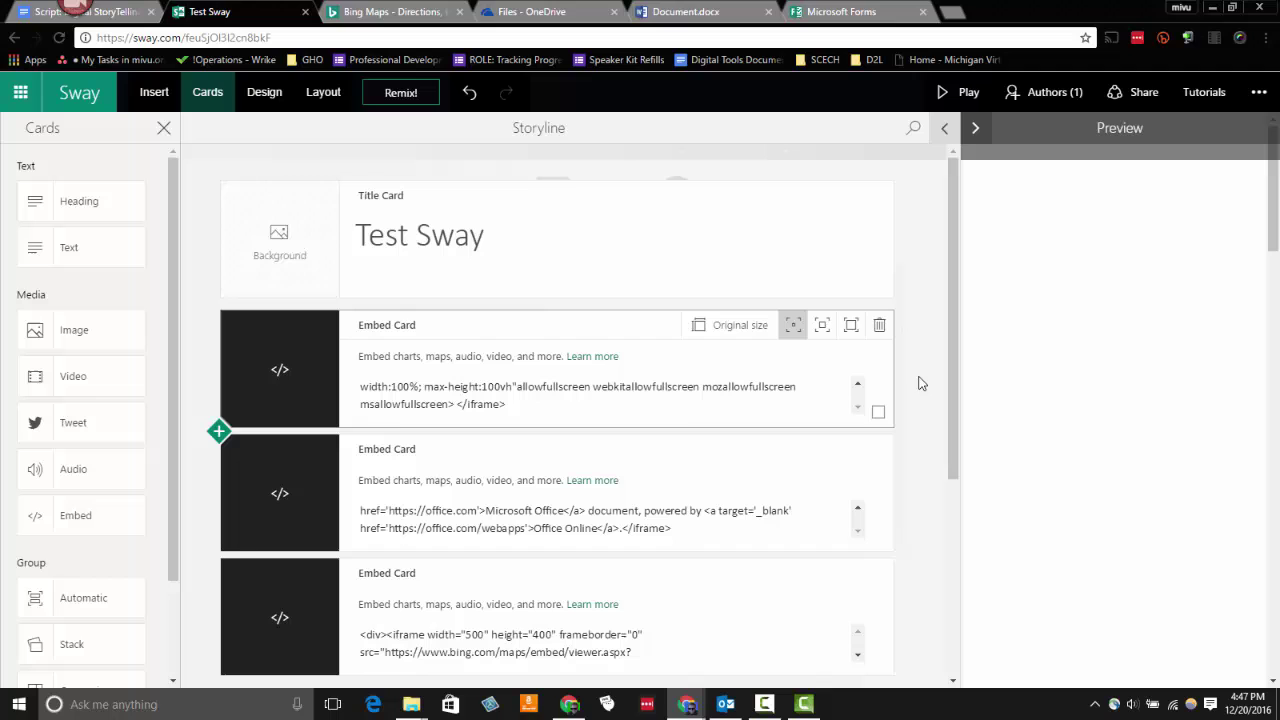
pyautogui.click(851, 328)
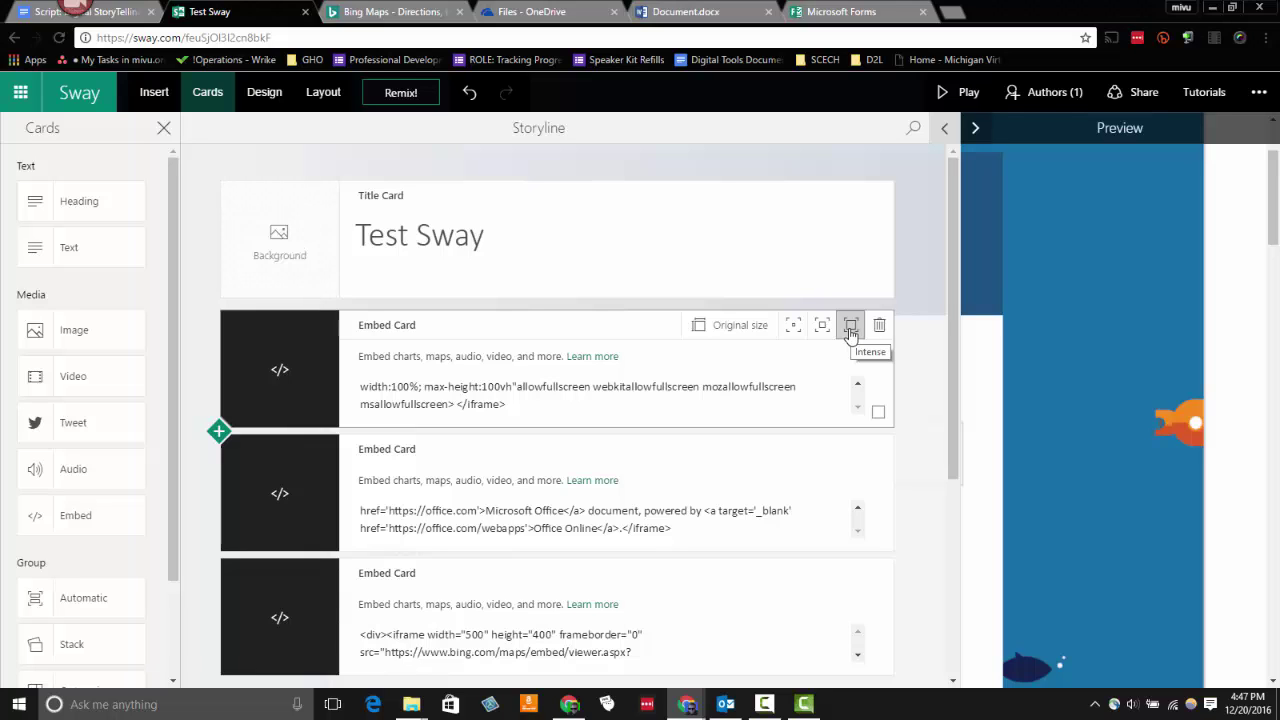
pyautogui.click(1238, 281)
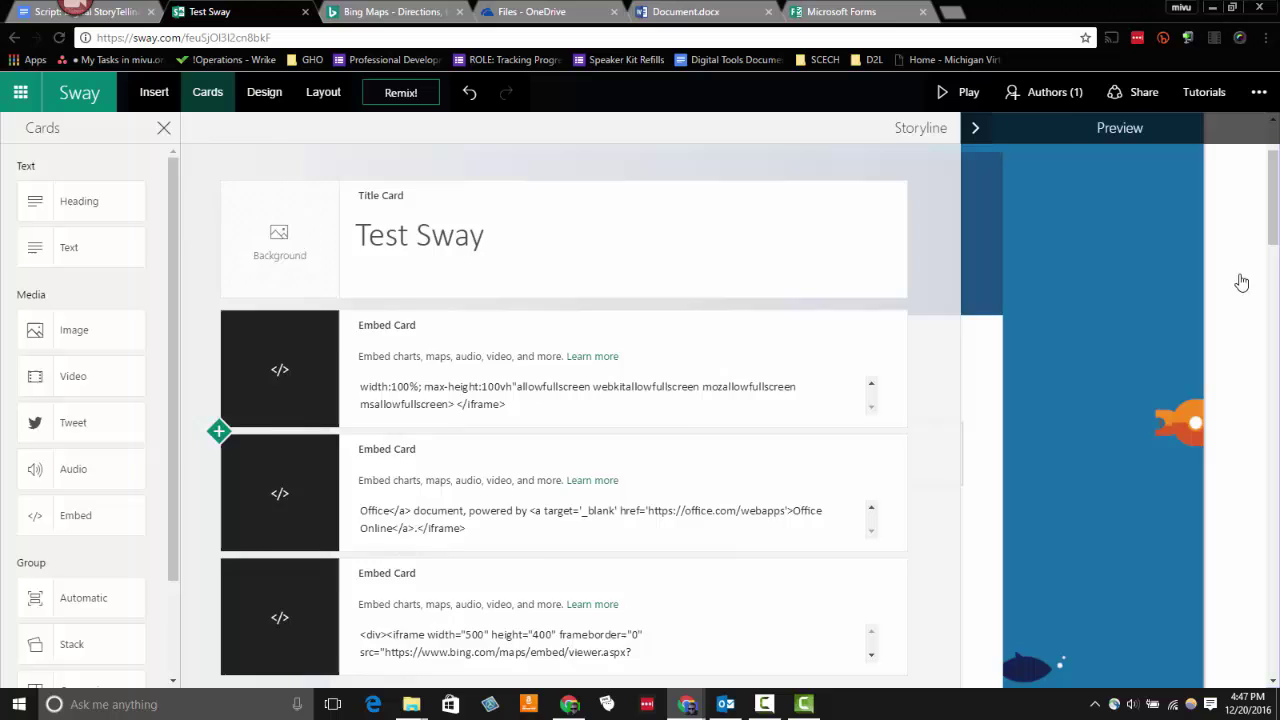
# In the previewed form, try question 2's answers A, B and D, ending on A
pyautogui.scroll(2, 1274, 160)
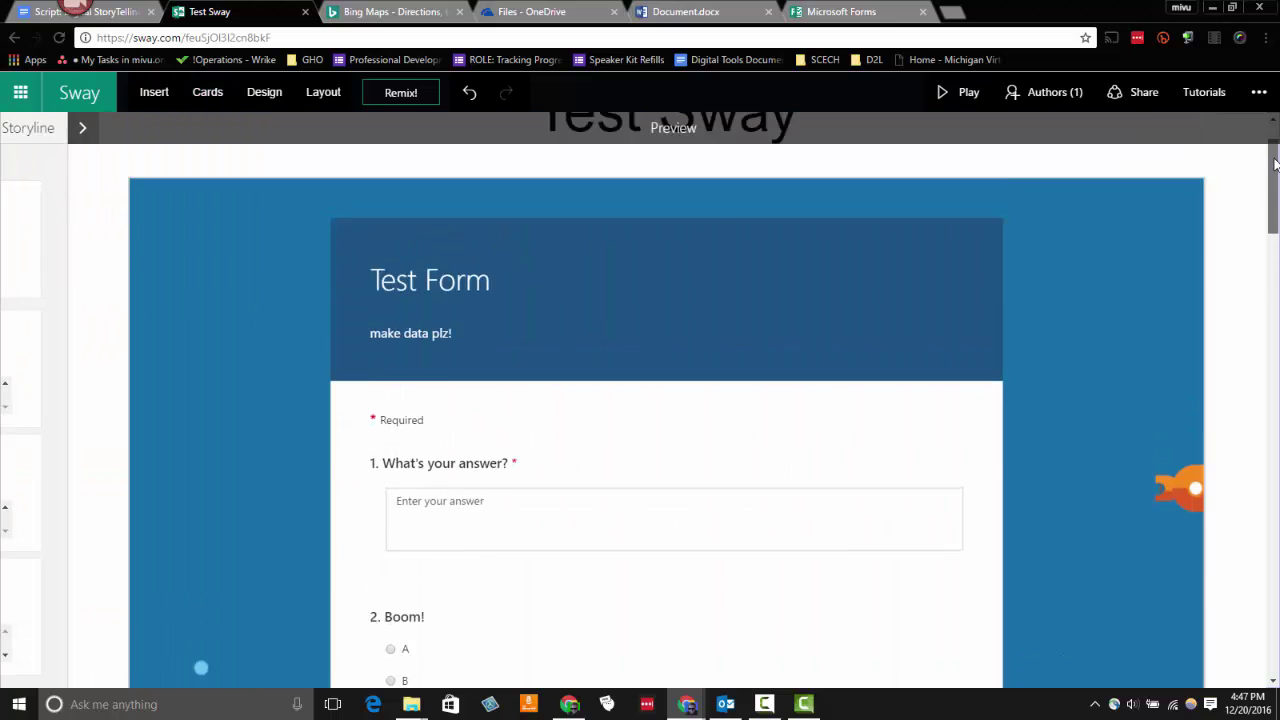
pyautogui.moveTo(1276, 135); pyautogui.dragTo(1275, 208)
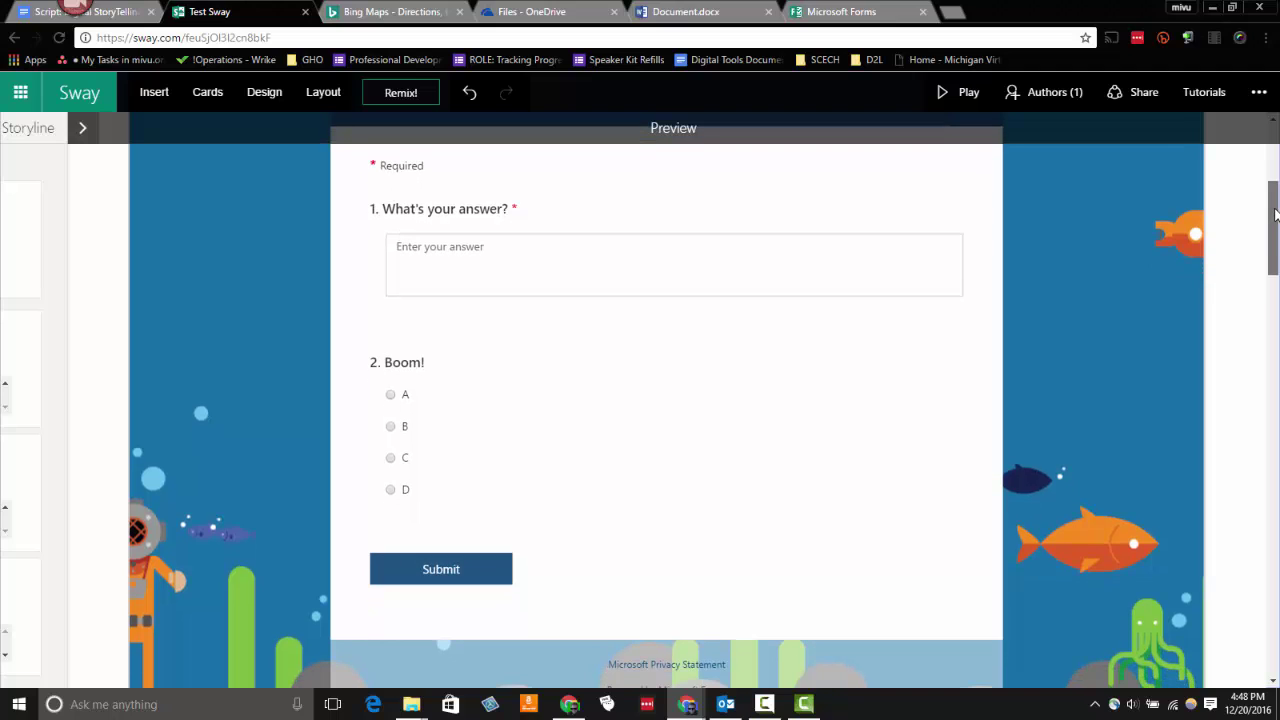
pyautogui.click(391, 396)
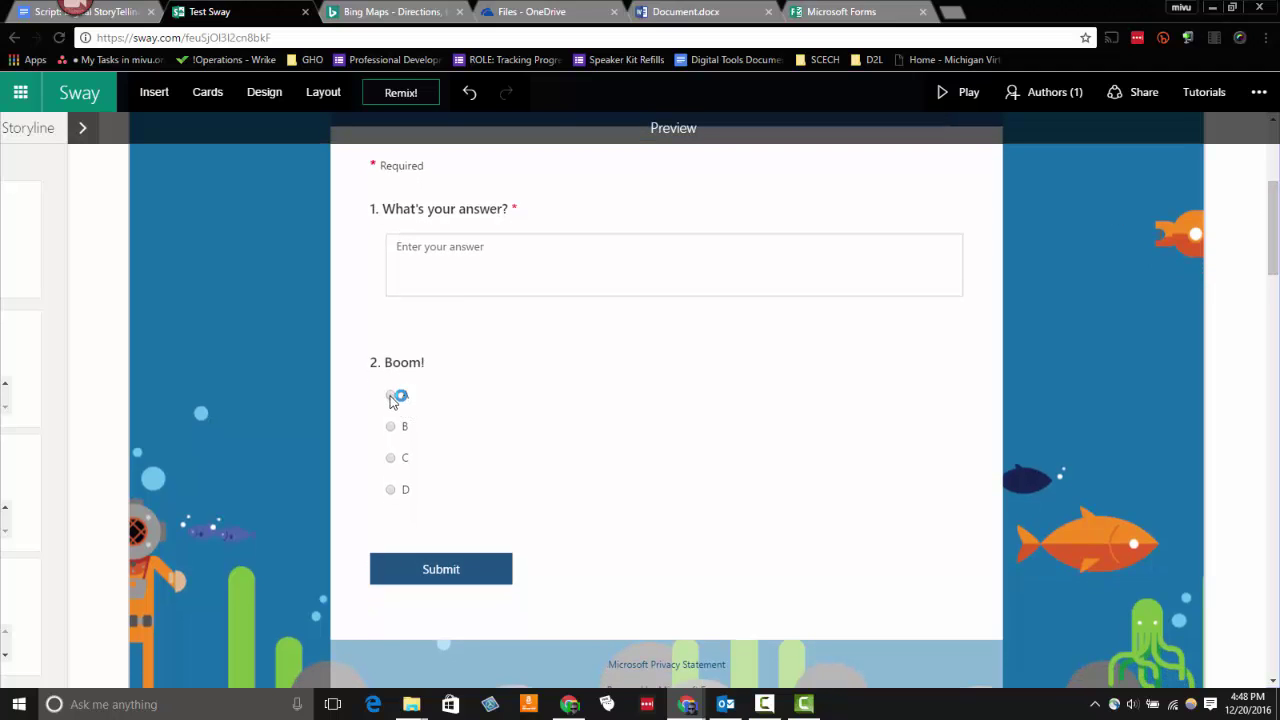
pyautogui.click(391, 426)
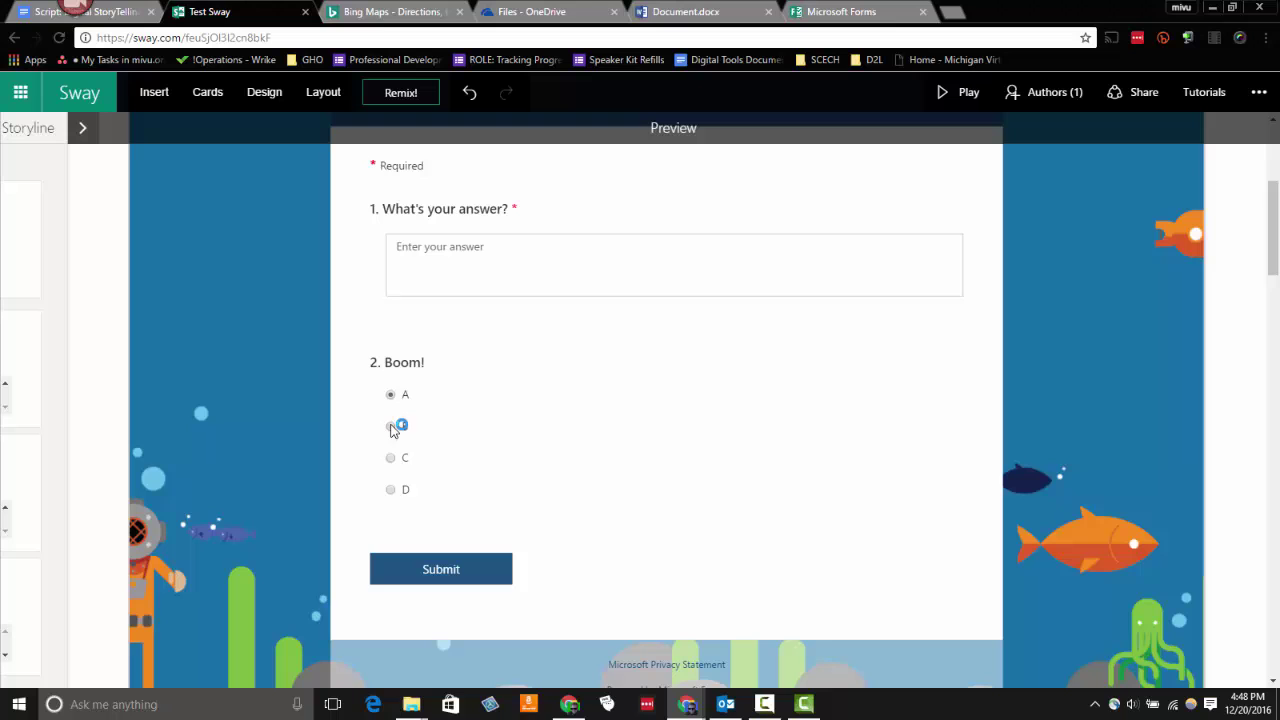
pyautogui.click(391, 490)
pyautogui.click(391, 395)
# Go back to the Storyline with Preview collapsed and scroll to the stacked Embed Cards
pyautogui.click(82, 128)
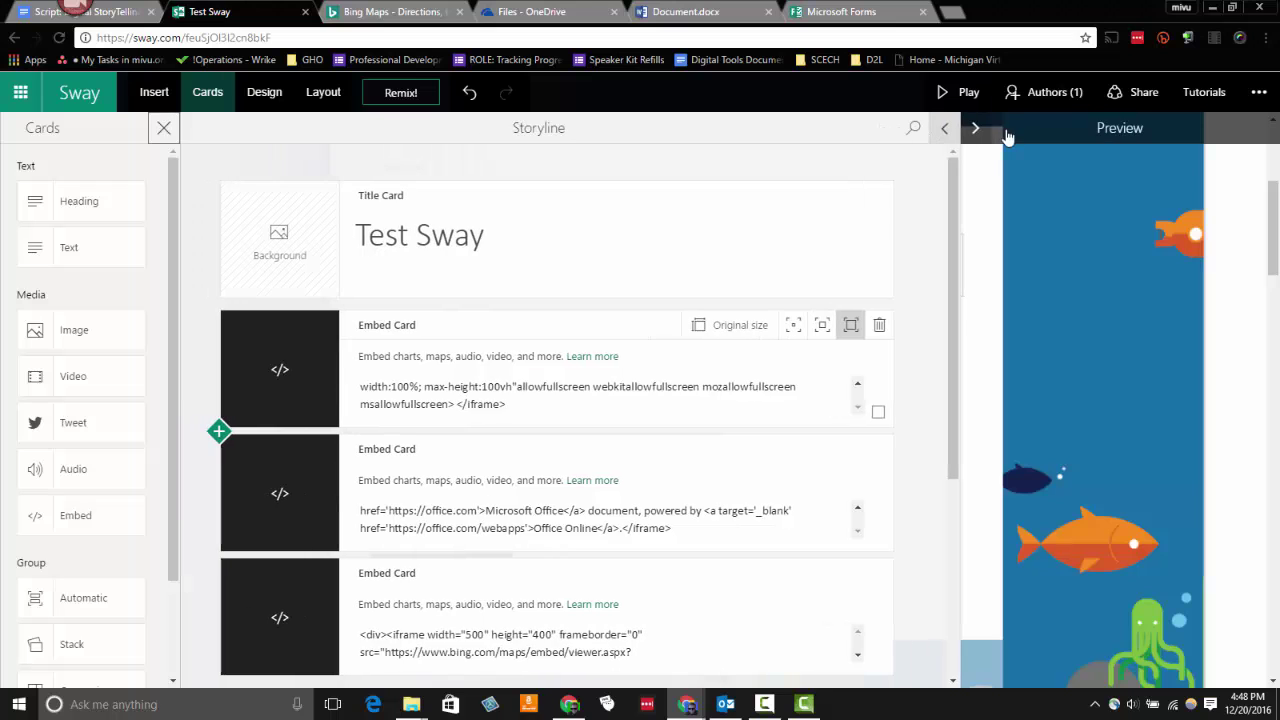
pyautogui.click(978, 130)
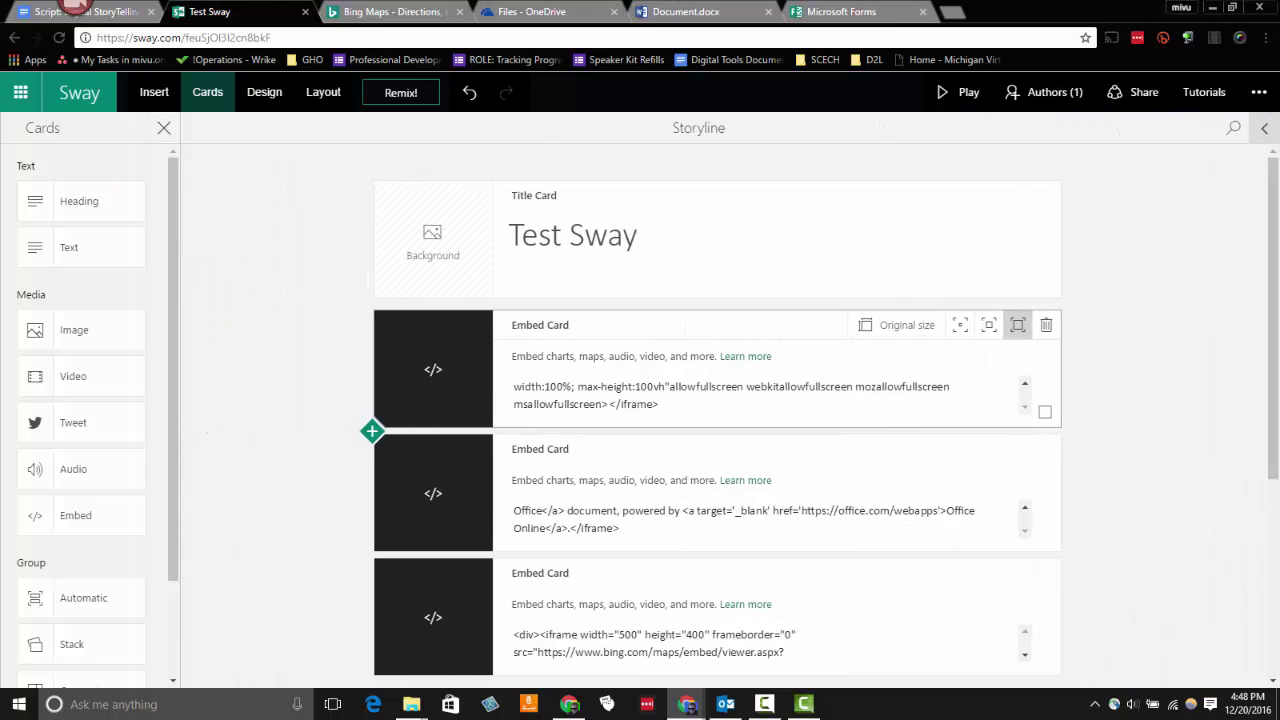
pyautogui.moveTo(1276, 273); pyautogui.dragTo(1278, 315)
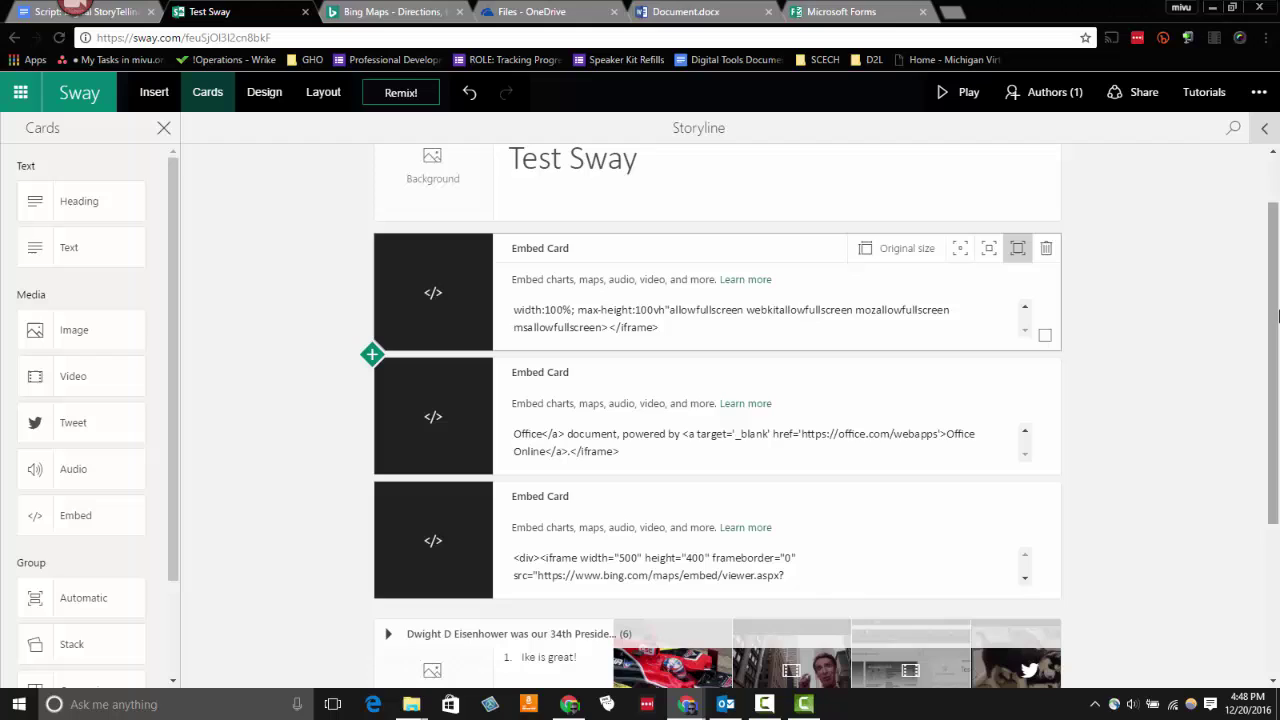